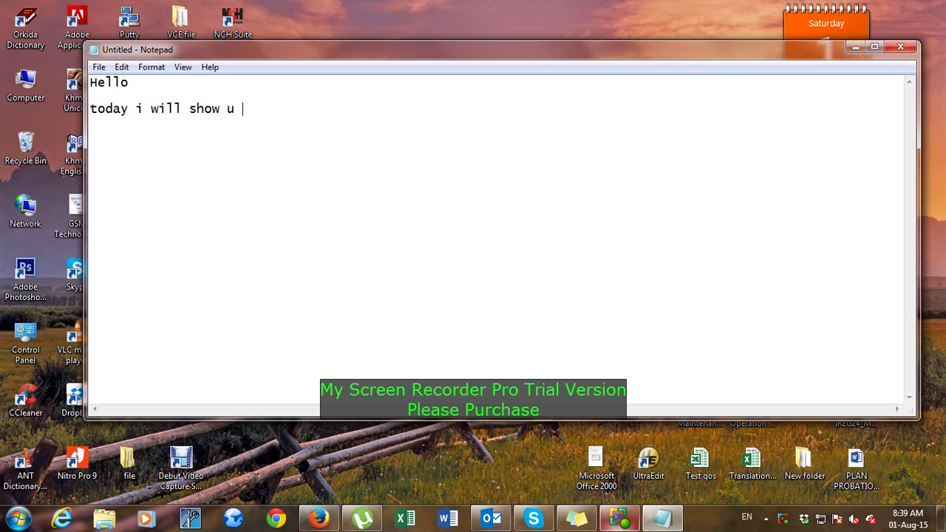
# Finish the Notepad intro lines 'how to create group email' and 'let start with me', then switch to Outlook.
pyautogui.write('how to creat')
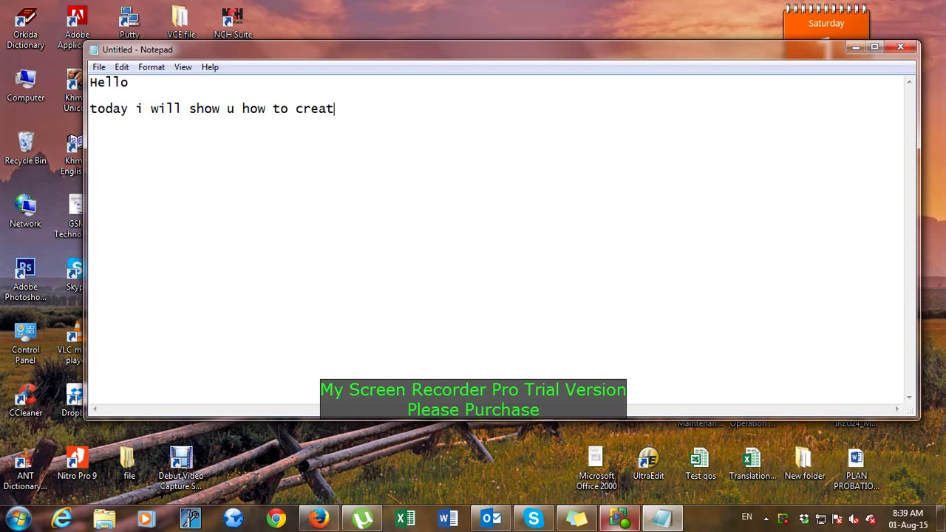
pyautogui.write('e group email ')
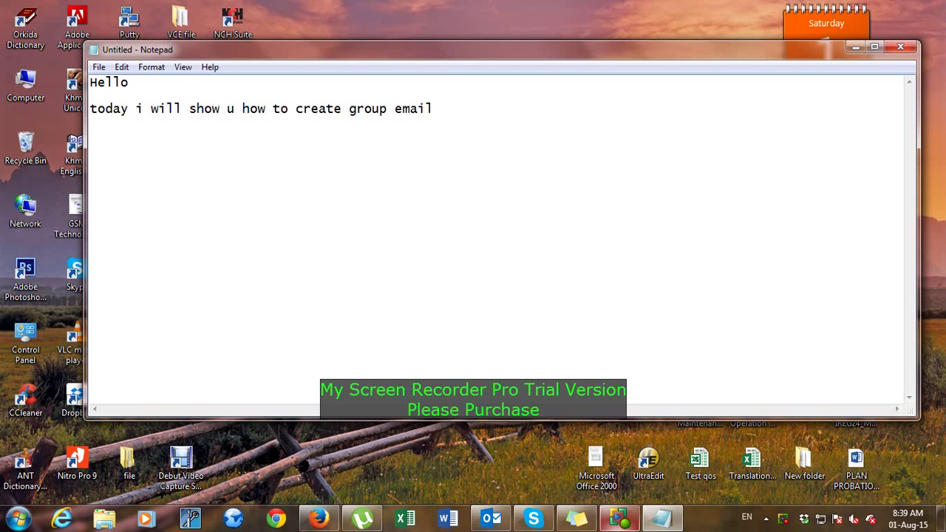
pyautogui.write('let start with me')
pyautogui.press('Return')
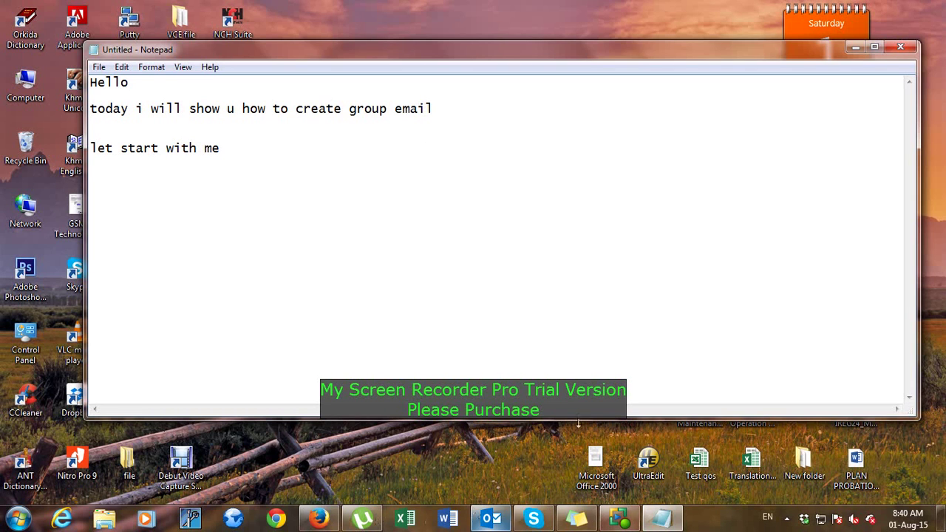
pyautogui.click(486, 519)
# Show the account's Outlook Today overview and open the Address Book from the Home ribbon.
pyautogui.scroll(4, 52, 188)
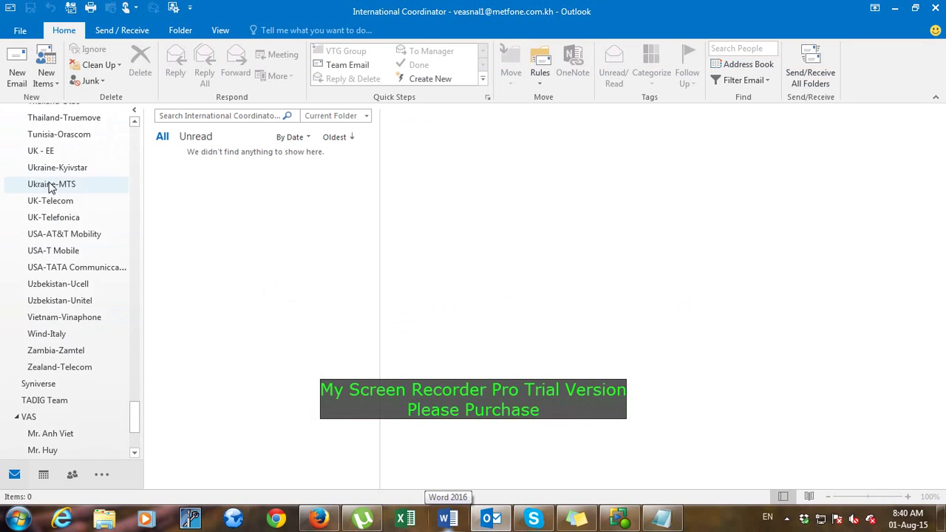
pyautogui.scroll(5, 50, 187)
pyautogui.moveTo(137, 401); pyautogui.dragTo(4, 148)
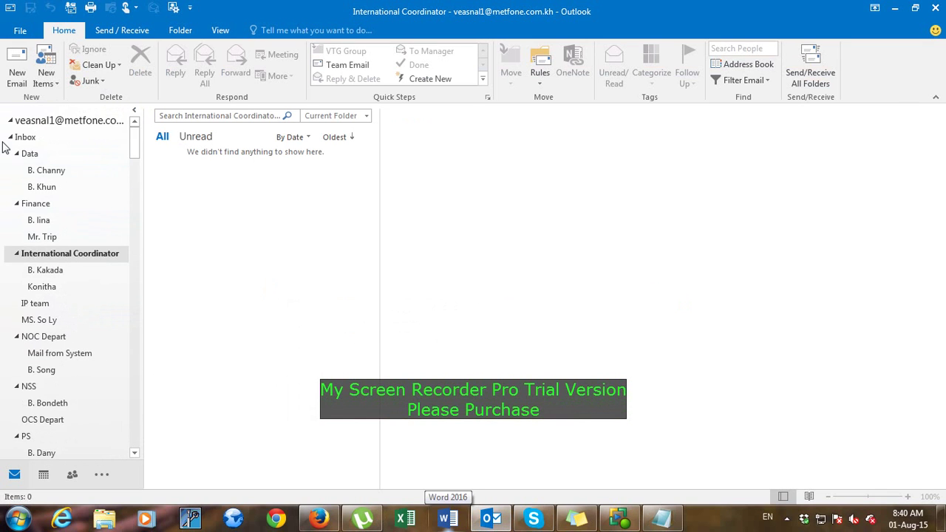
pyautogui.click(8, 120)
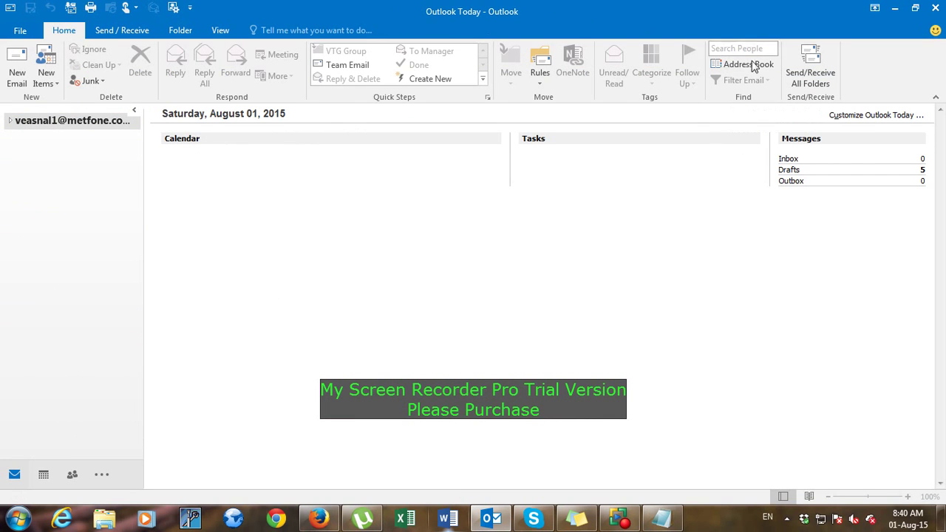
pyautogui.click(90, 31)
pyautogui.click(68, 31)
pyautogui.click(746, 65)
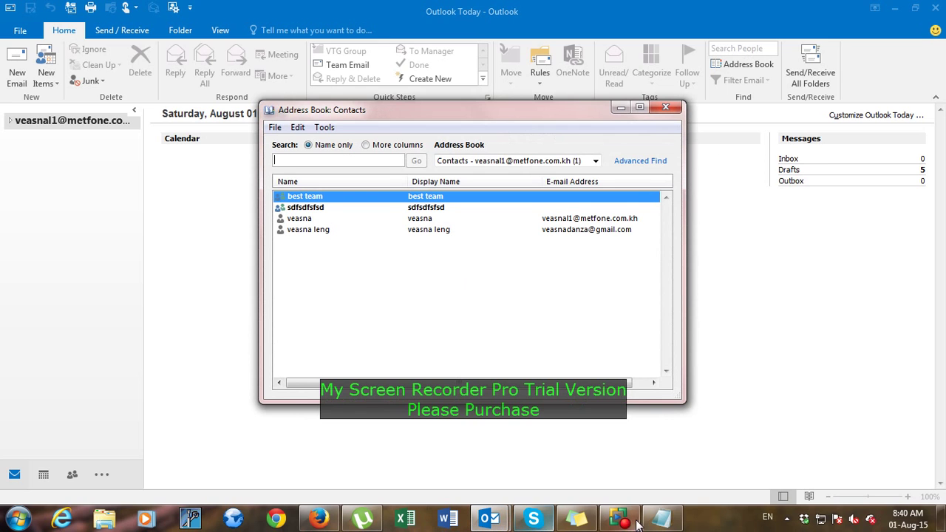
# Move the Notepad notes aside and add the line 'all these are my group email'.
pyautogui.click(661, 519)
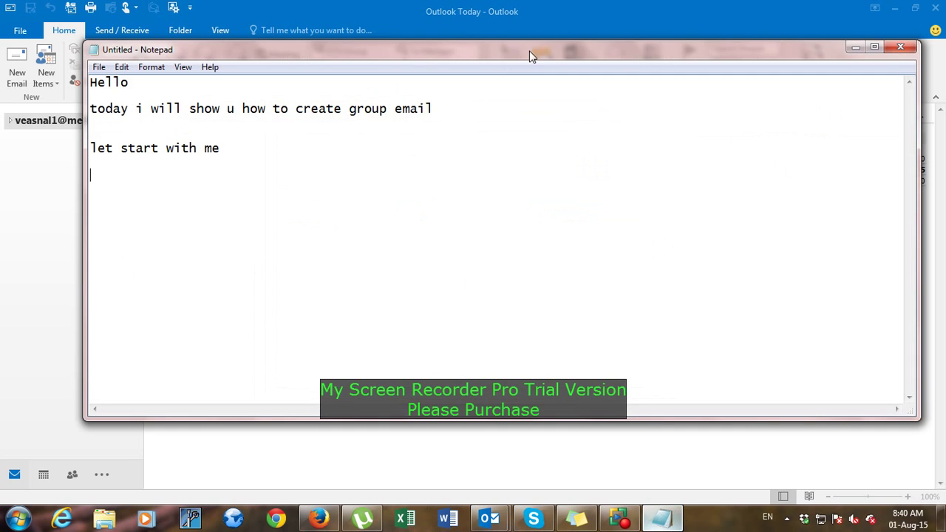
pyautogui.moveTo(529, 51); pyautogui.dragTo(861, 81)
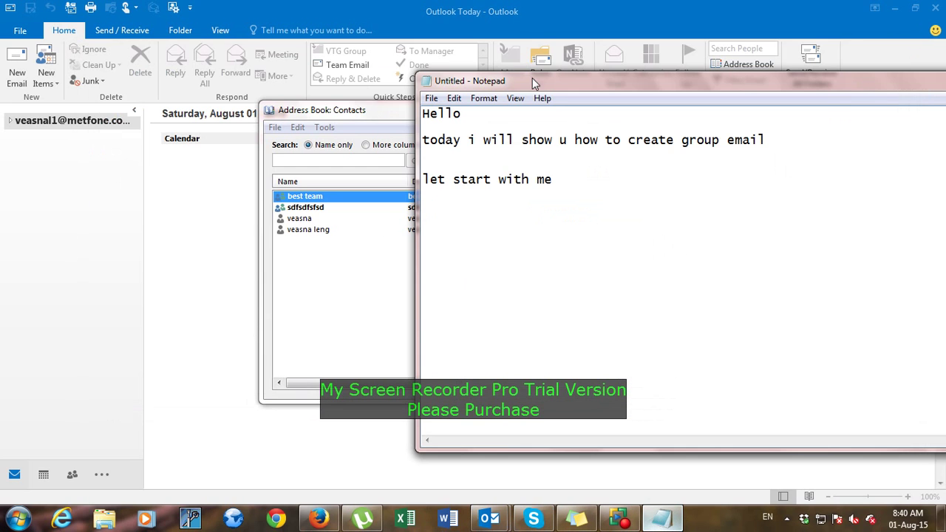
pyautogui.moveTo(533, 78); pyautogui.dragTo(638, 109)
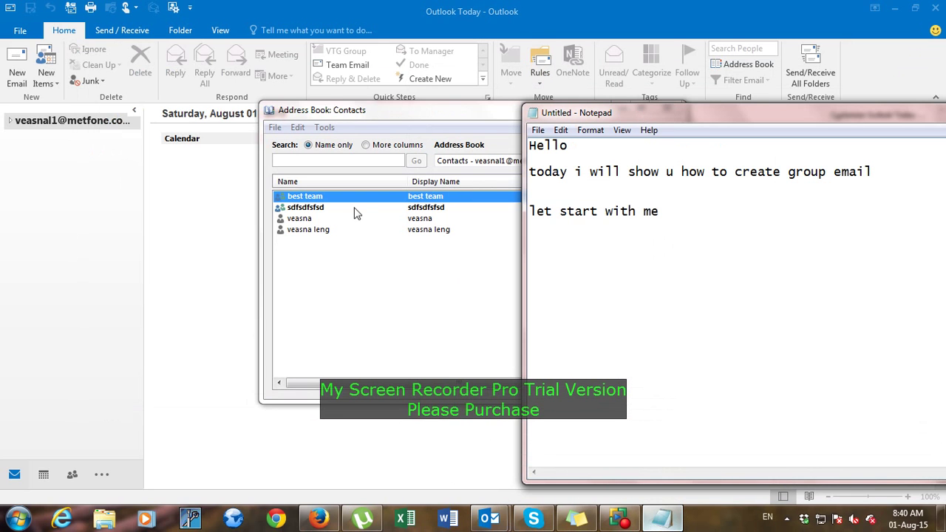
pyautogui.write('all thie')
pyautogui.write('e are my')
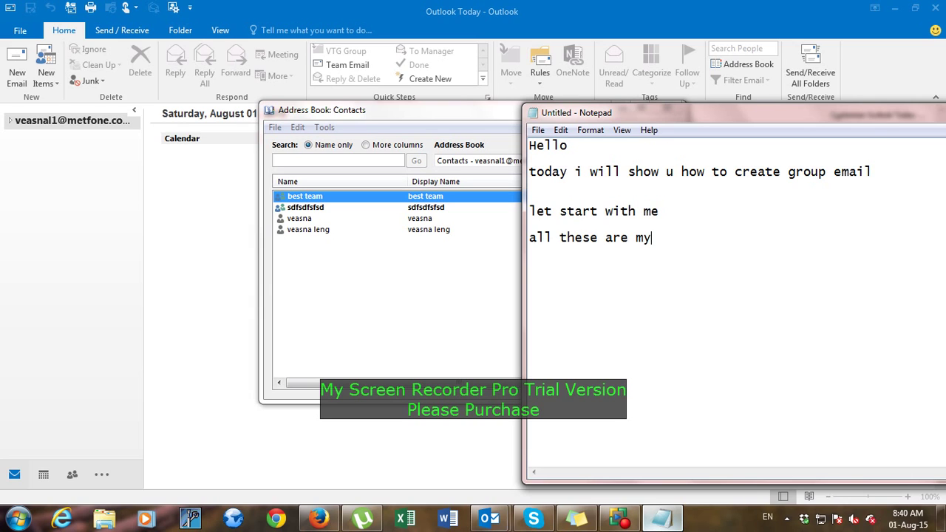
pyautogui.write(' group email')
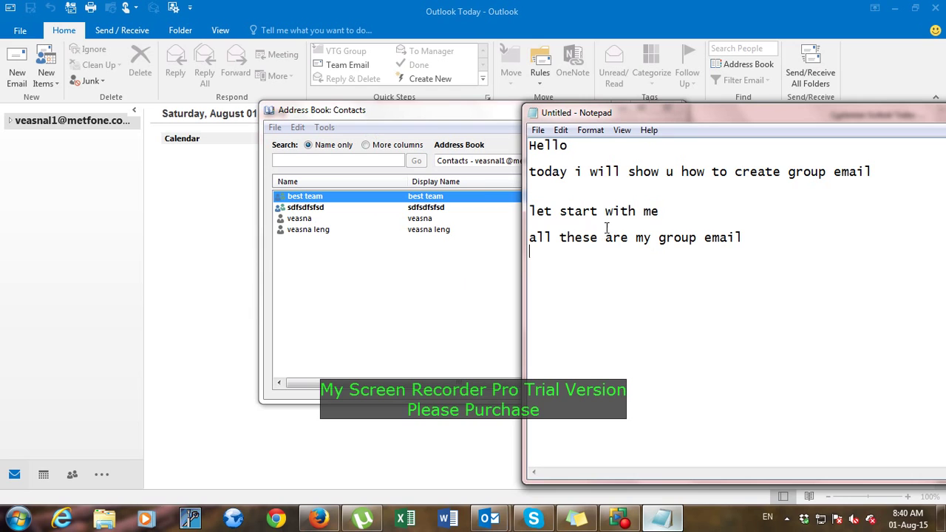
pyautogui.moveTo(530, 211); pyautogui.dragTo(586, 254)
pyautogui.click(576, 312)
# Add 'let create a new group' to the notes and close the Address Book.
pyautogui.click(405, 250)
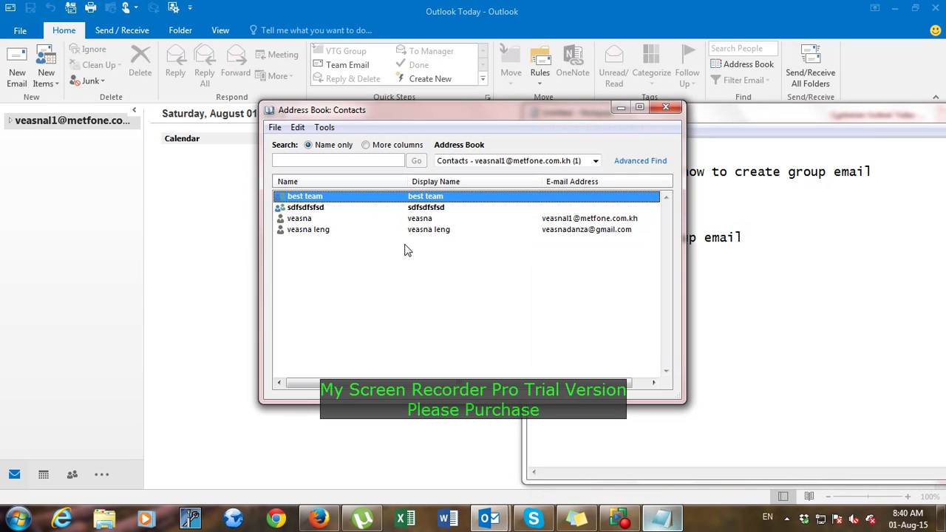
pyautogui.click(785, 316)
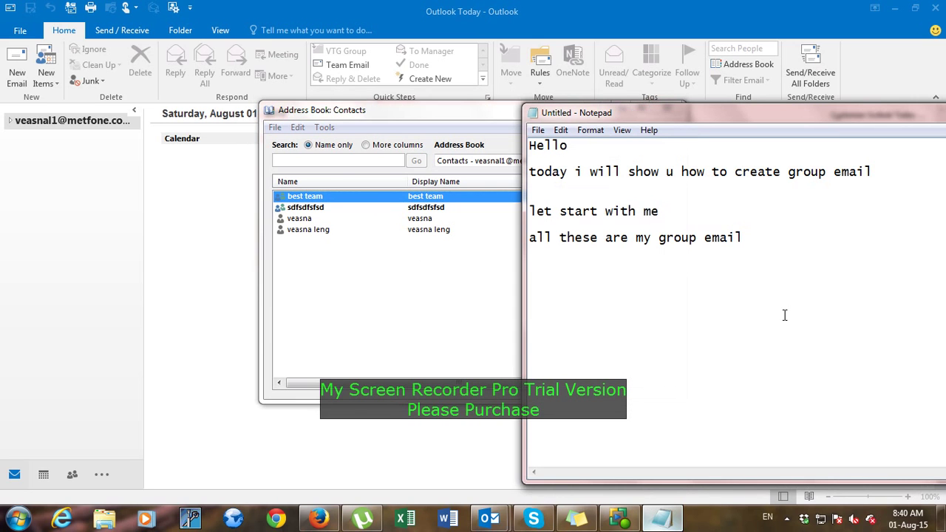
pyautogui.write('let create a ne')
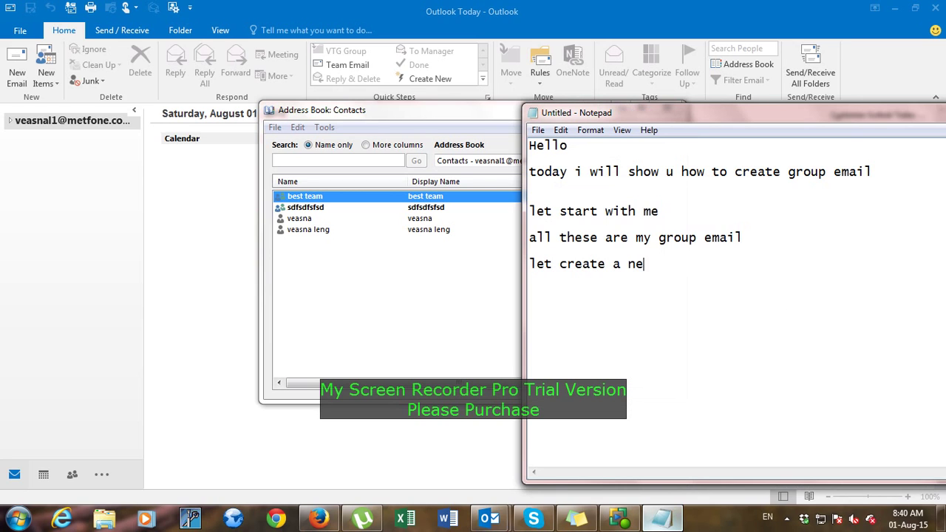
pyautogui.write('w group;')
pyautogui.press('Return')
pyautogui.click(418, 253)
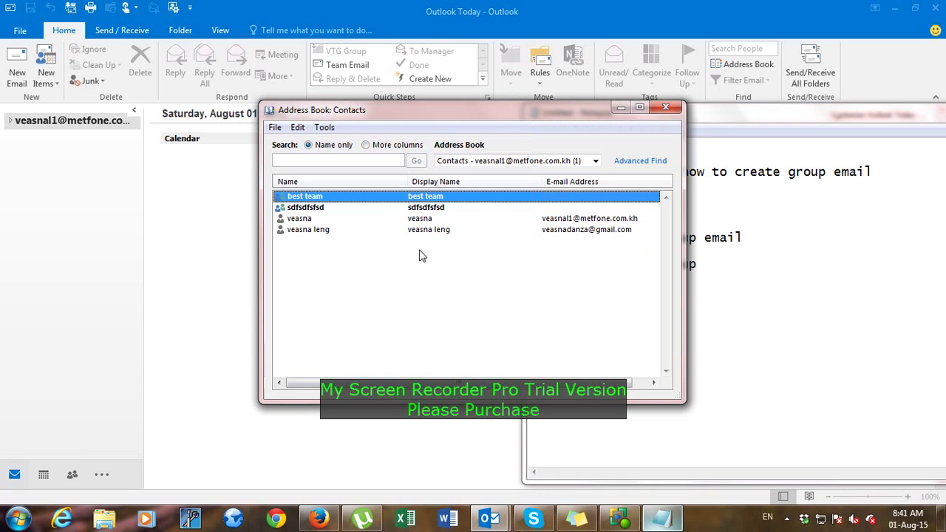
pyautogui.click(666, 107)
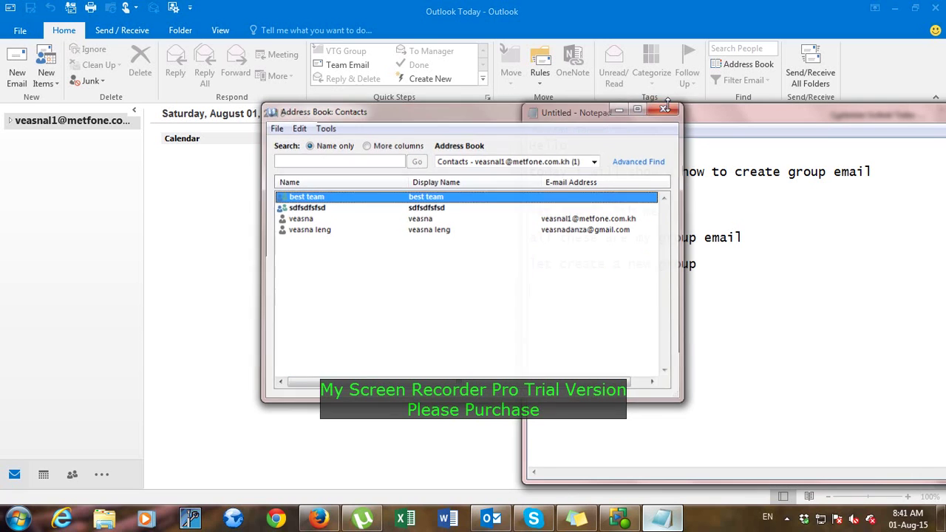
pyautogui.moveTo(550, 108); pyautogui.dragTo(567, 212)
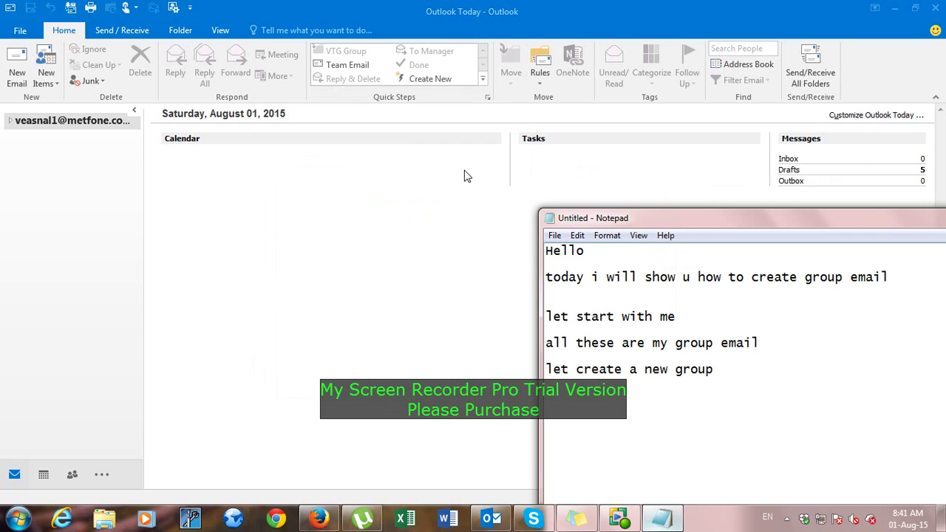
# Reopen the Address Book and create a New Entry of type New Contact Group.
pyautogui.click(63, 34)
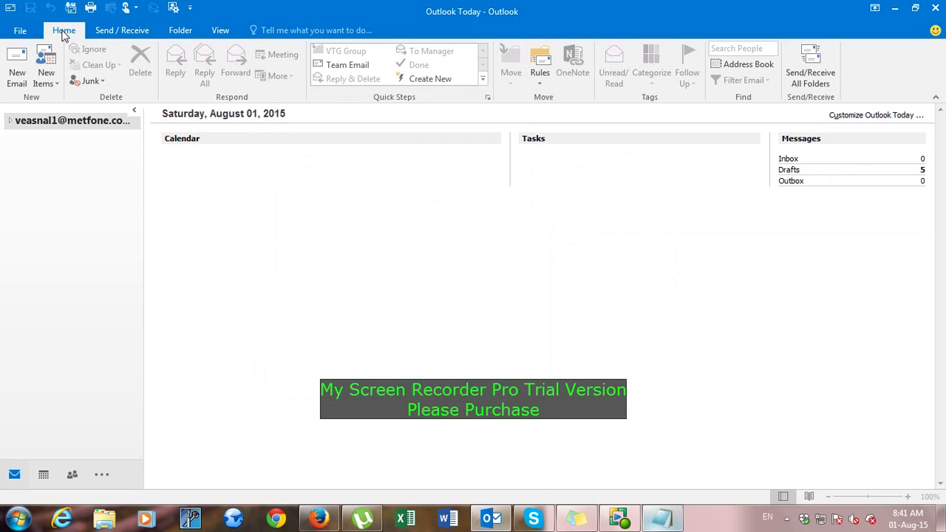
pyautogui.click(756, 65)
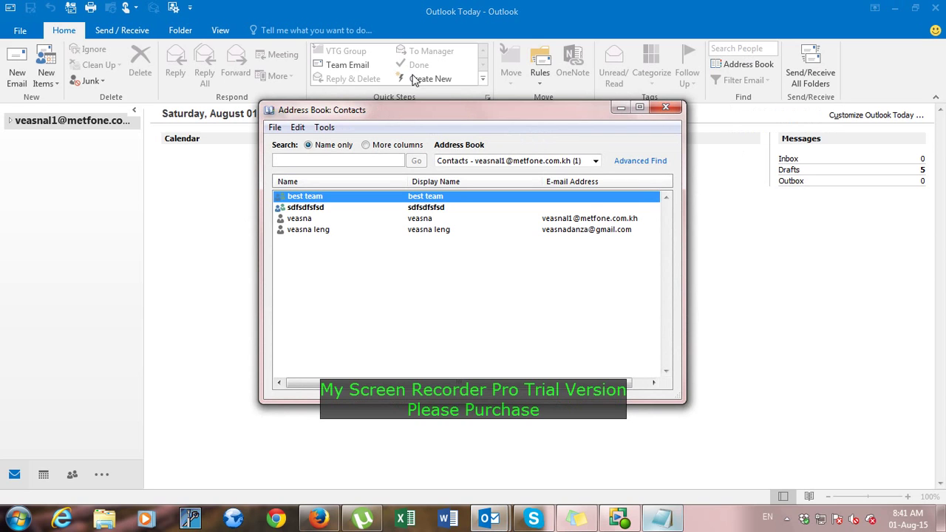
pyautogui.moveTo(431, 107); pyautogui.dragTo(524, 81)
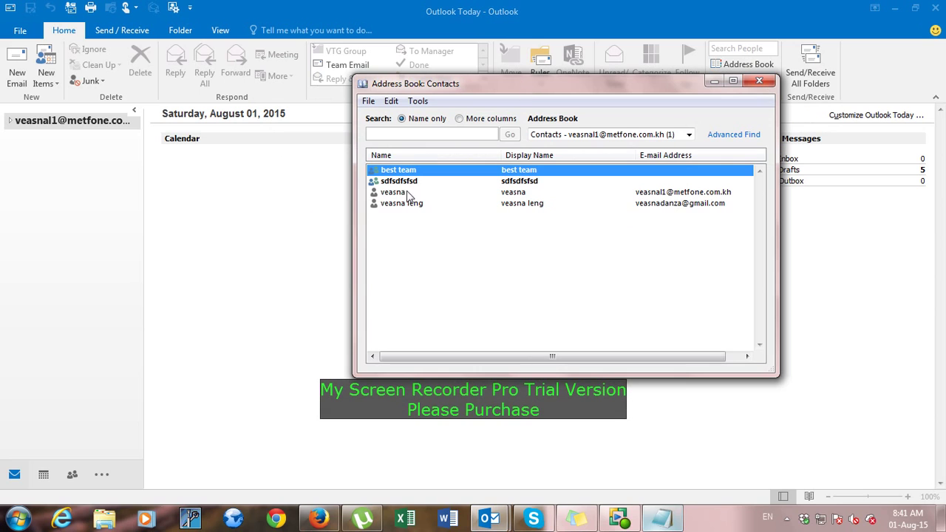
pyautogui.click(373, 103)
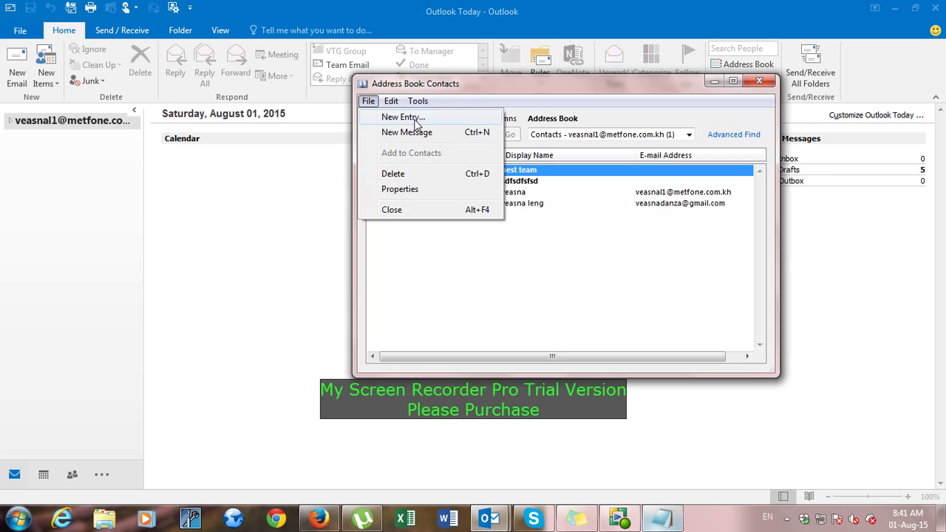
pyautogui.click(416, 124)
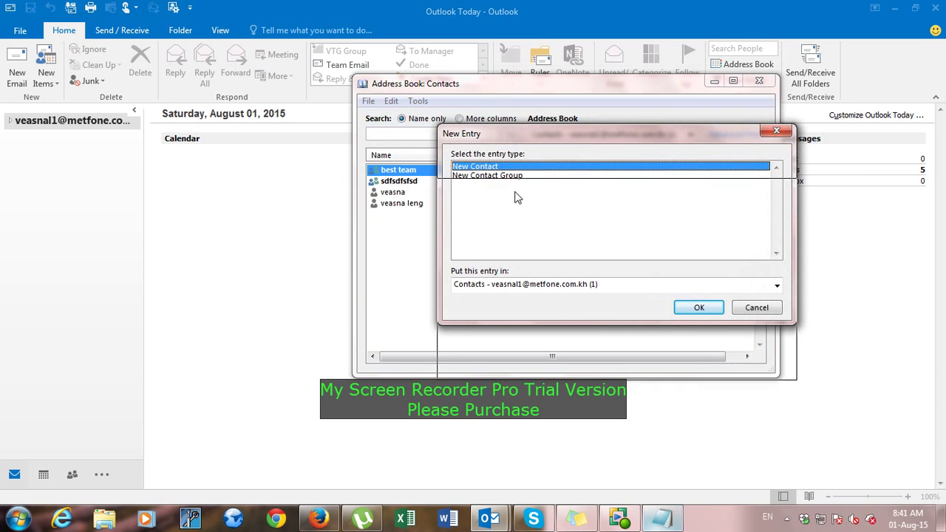
pyautogui.moveTo(518, 139); pyautogui.dragTo(319, 144)
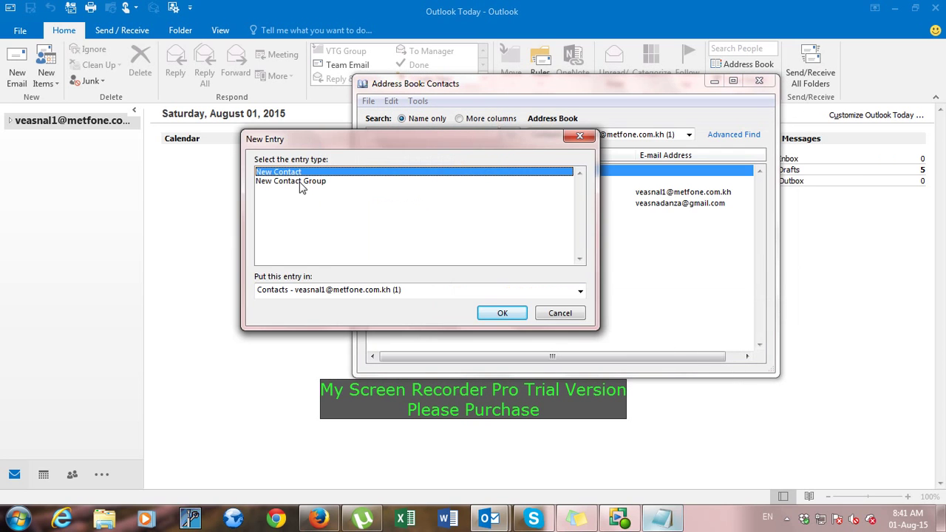
pyautogui.click(301, 183)
pyautogui.click(312, 173)
pyautogui.click(317, 181)
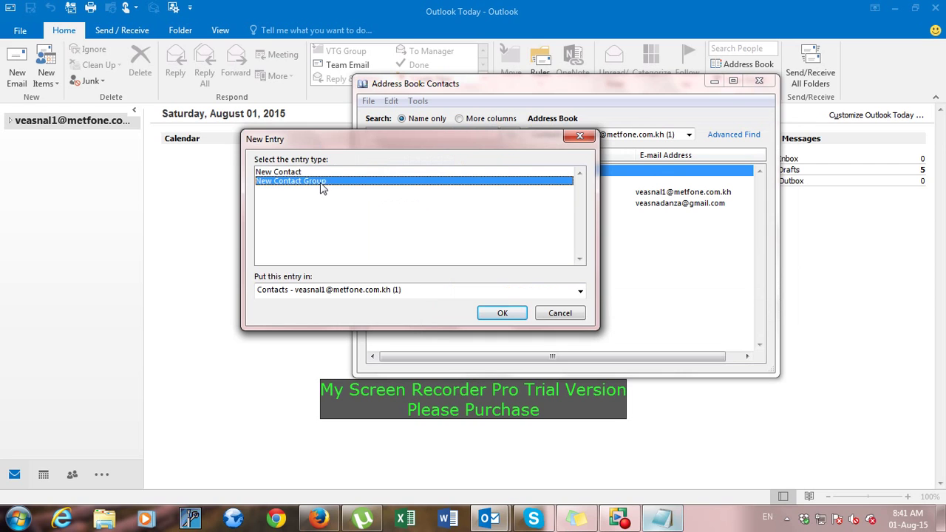
pyautogui.click(502, 313)
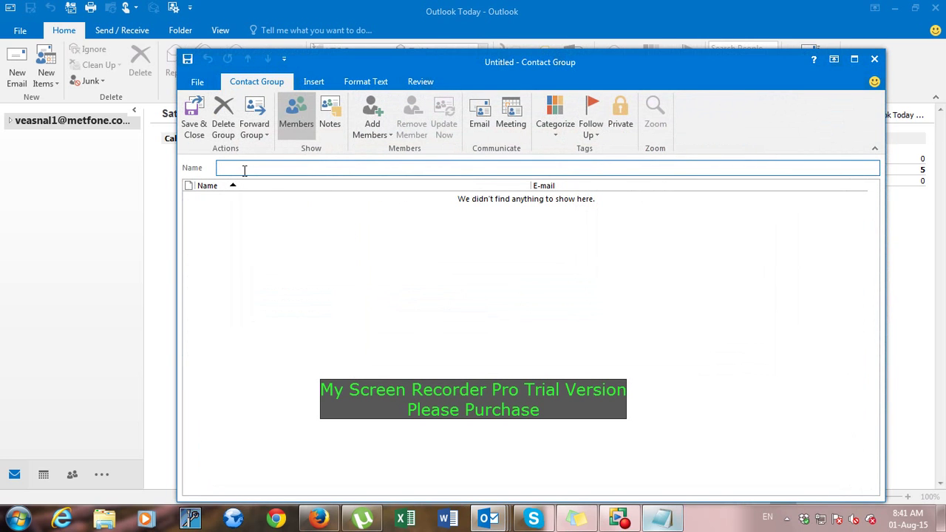
# Add the notes 'please type the group name' and 'example ireg' in Notepad.
pyautogui.click(649, 522)
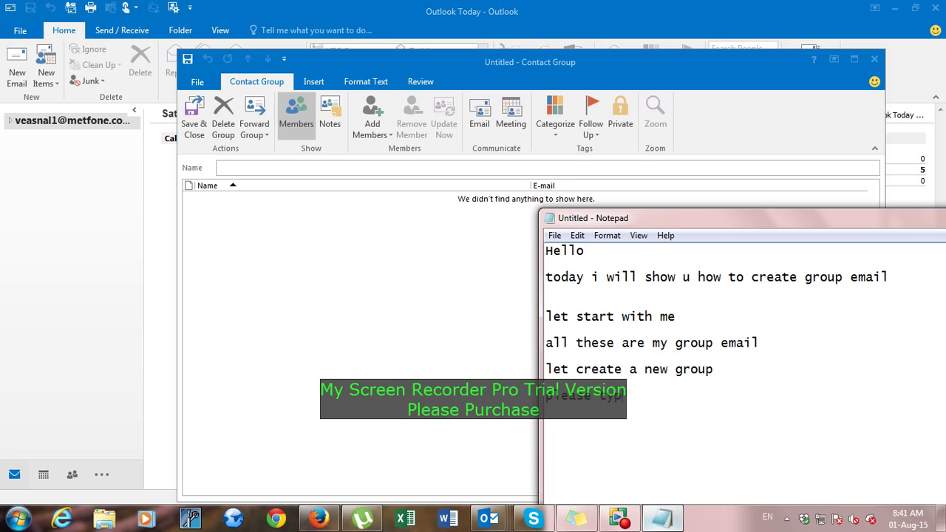
pyautogui.write('the group name')
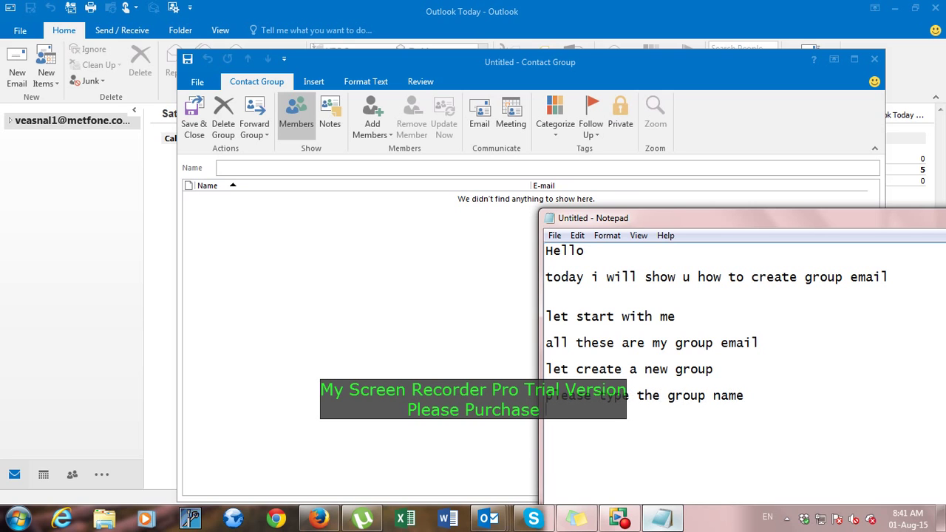
pyautogui.press('BackSpace')
pyautogui.write('xamp')
pyautogui.press('BackSpace')
pyautogui.write('mple ige')
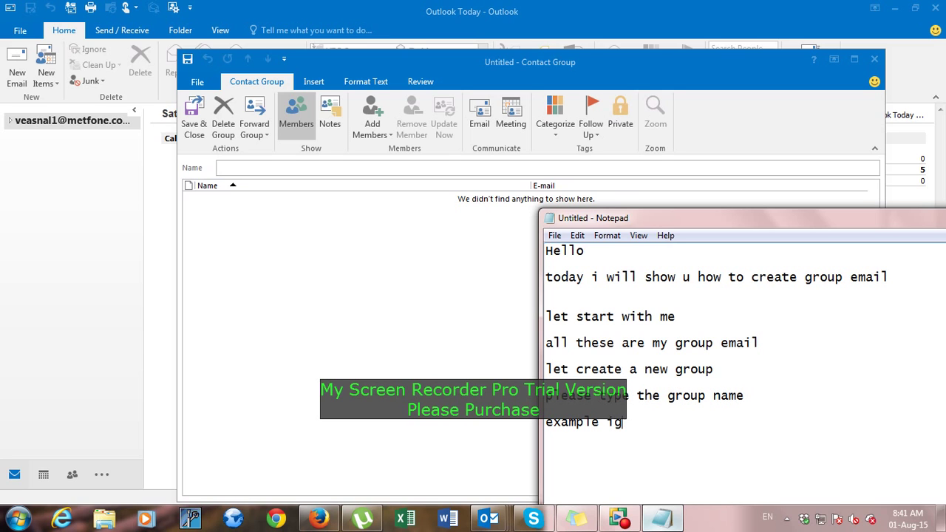
pyautogui.press('BackSpace')
pyautogui.press('BackSpace')
pyautogui.write('reg')
pyautogui.moveTo(640, 422); pyautogui.dragTo(545, 423)
# Enter 'ireg' in the Contact Group Name field.
pyautogui.click(245, 171)
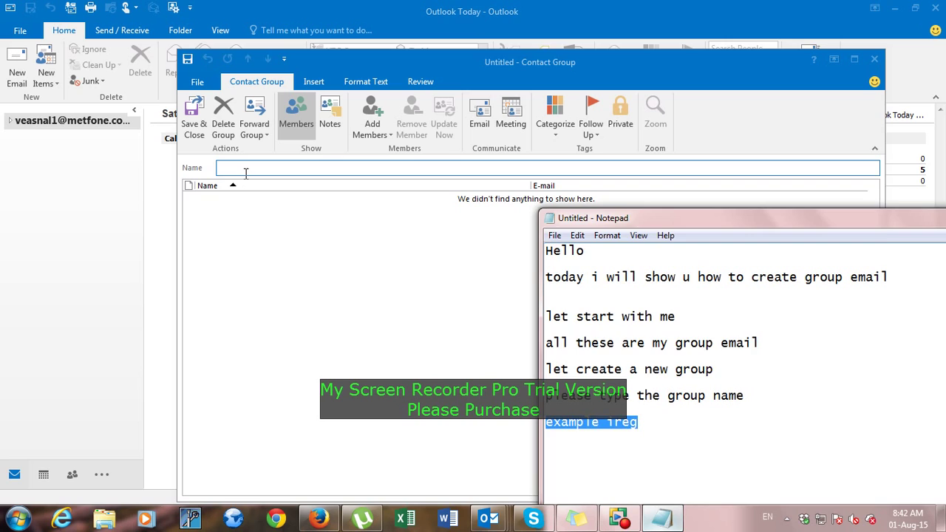
pyautogui.write('ireg')
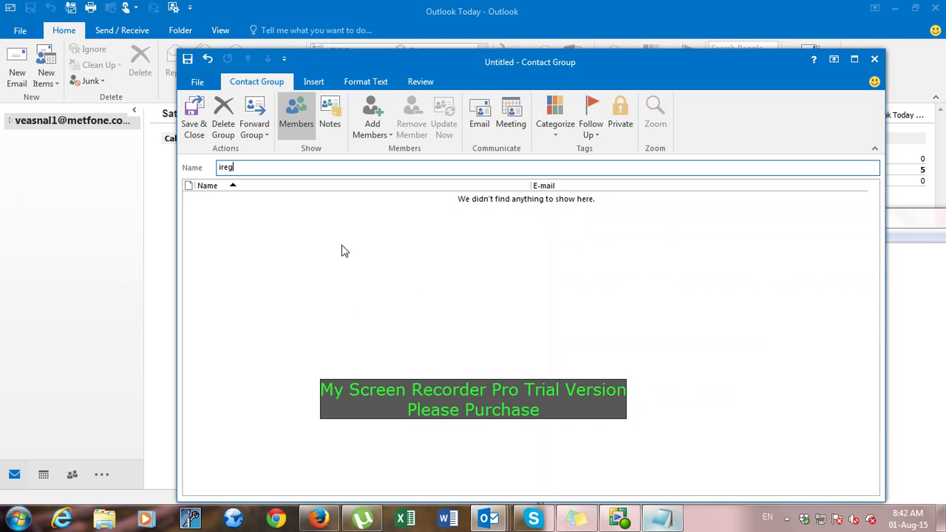
pyautogui.moveTo(365, 66); pyautogui.dragTo(368, 54)
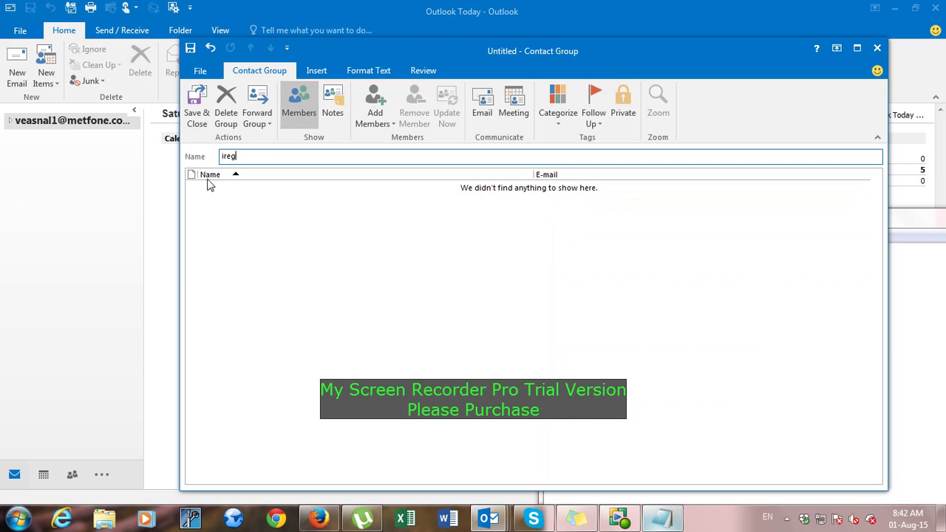
pyautogui.click(929, 407)
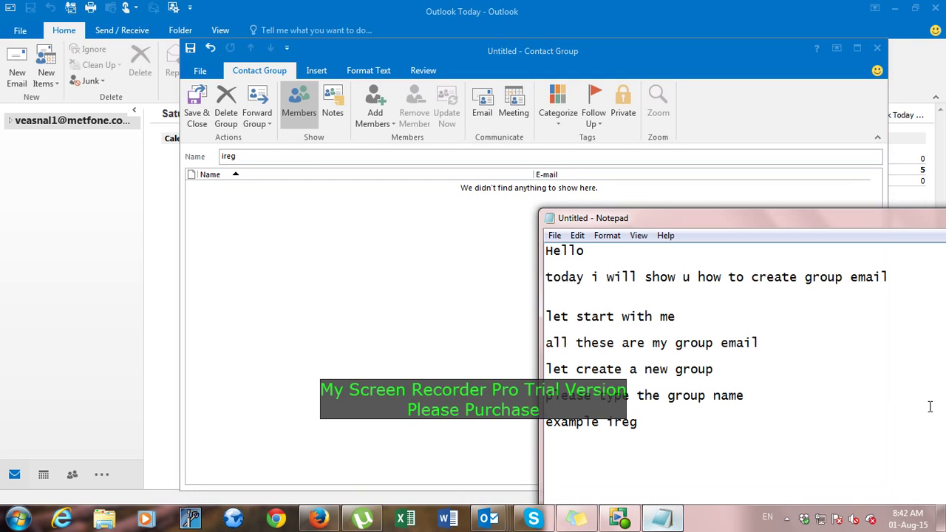
# Add the line 'now add the contact to the group' to the Notepad notes.
pyautogui.click(828, 432)
pyautogui.press('Return')
pyautogui.write('now add the ')
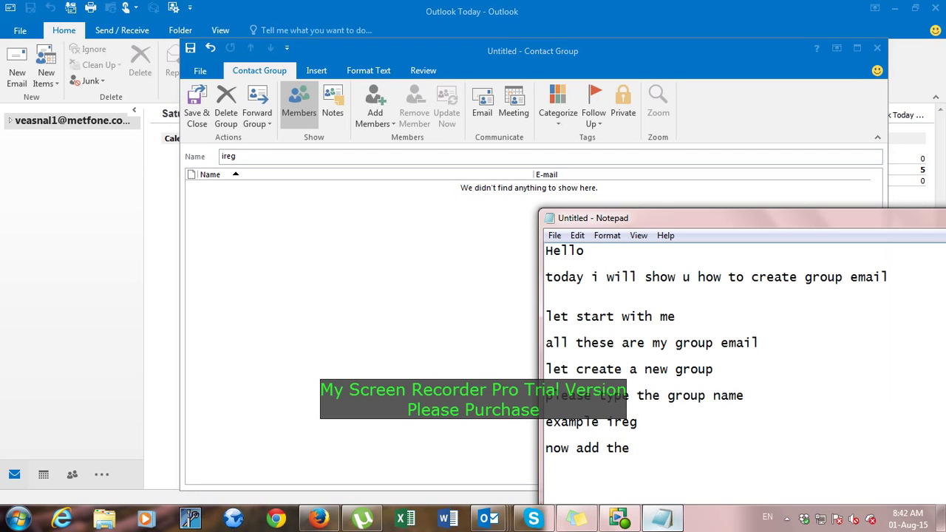
pyautogui.write('contact to the group')
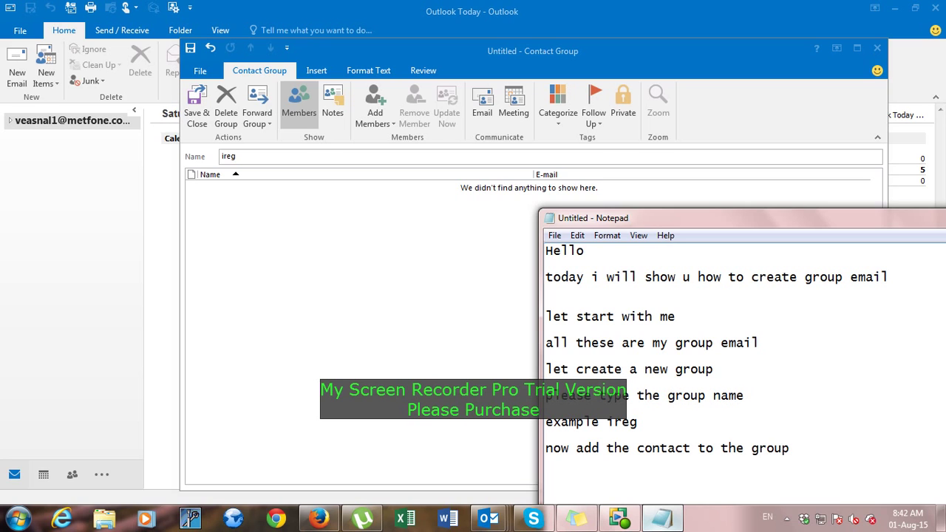
pyautogui.press('BackSpace')
# Note an example member e-mail address, then return to the ireg group's Add Members choices.
pyautogui.press('BackSpace')
pyautogui.press('BackSpace')
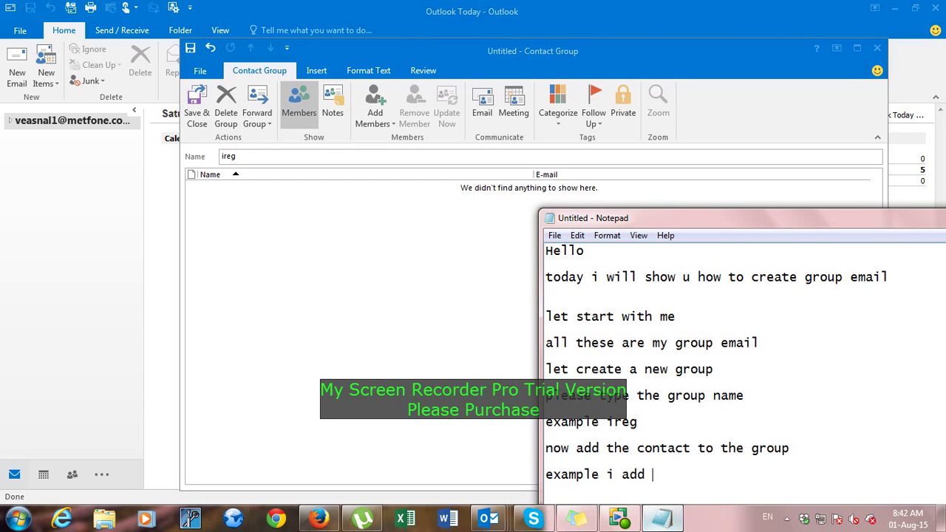
pyautogui.press('BackSpace')
pyautogui.press('BackSpace')
pyautogui.press('BackSpace')
pyautogui.press('BackSpace')
pyautogui.press('BackSpace')
pyautogui.press('BackSpace')
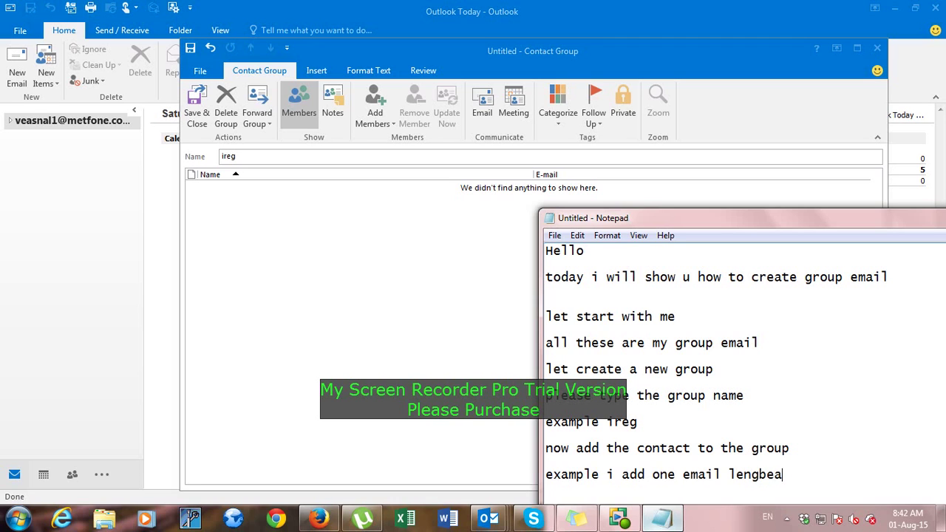
pyautogui.press('BackSpace')
pyautogui.press('BackSpace')
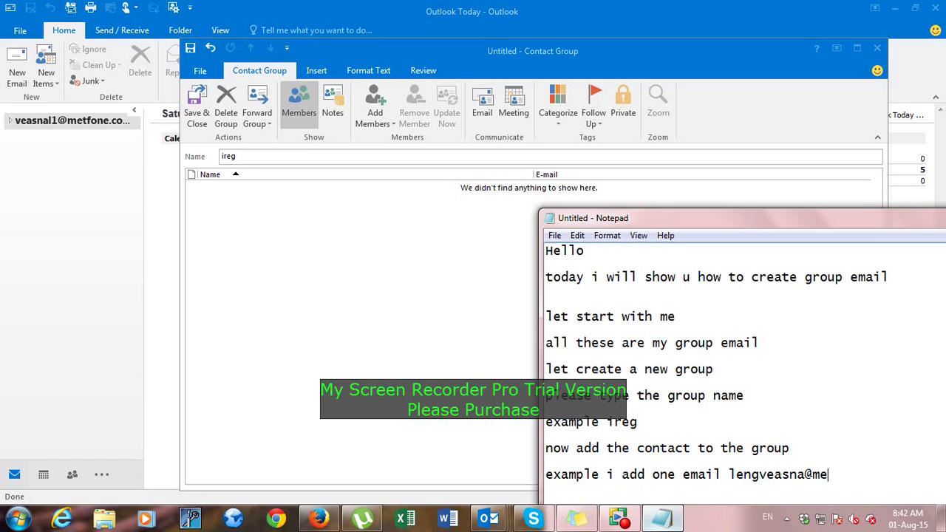
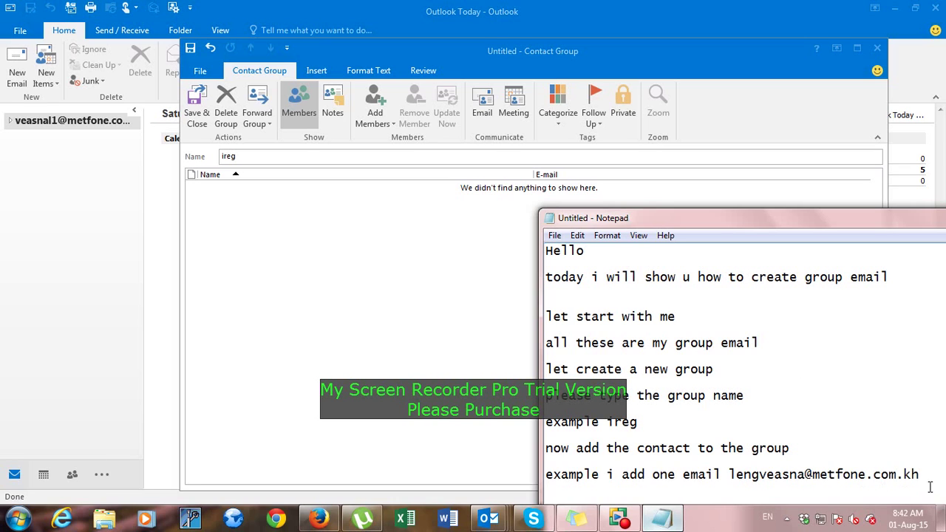
pyautogui.moveTo(923, 477); pyautogui.dragTo(738, 478)
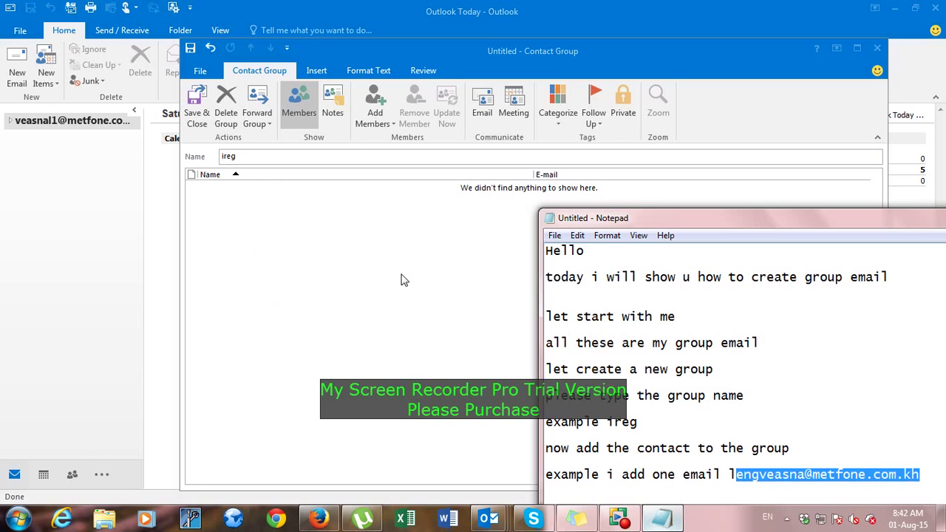
pyautogui.click(364, 397)
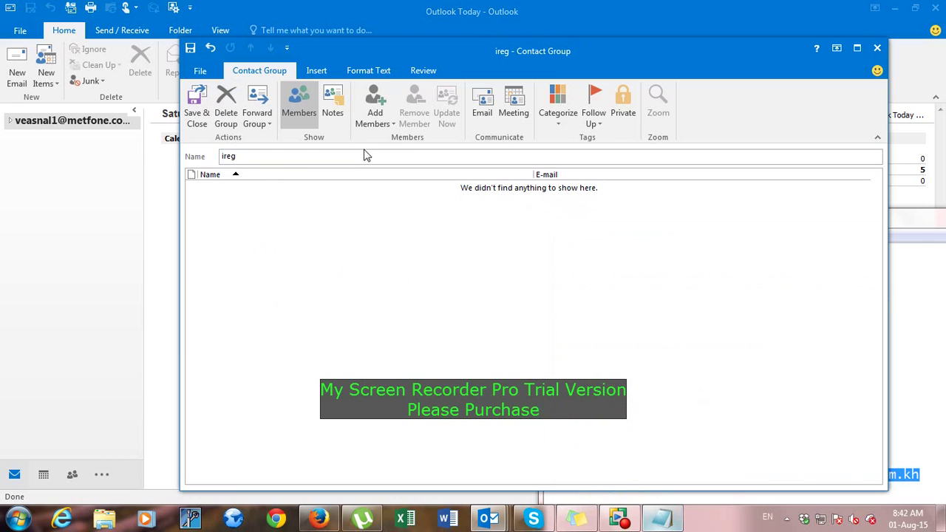
pyautogui.click(375, 123)
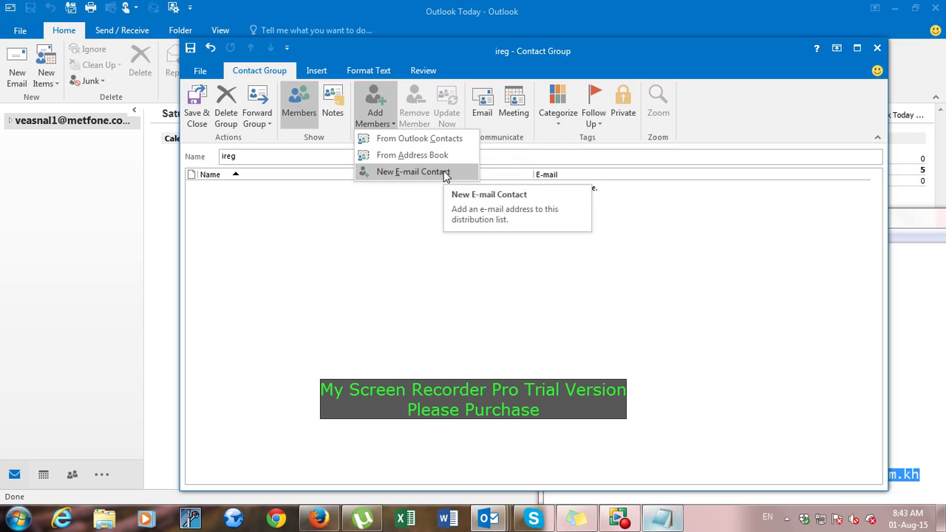
pyautogui.click(439, 140)
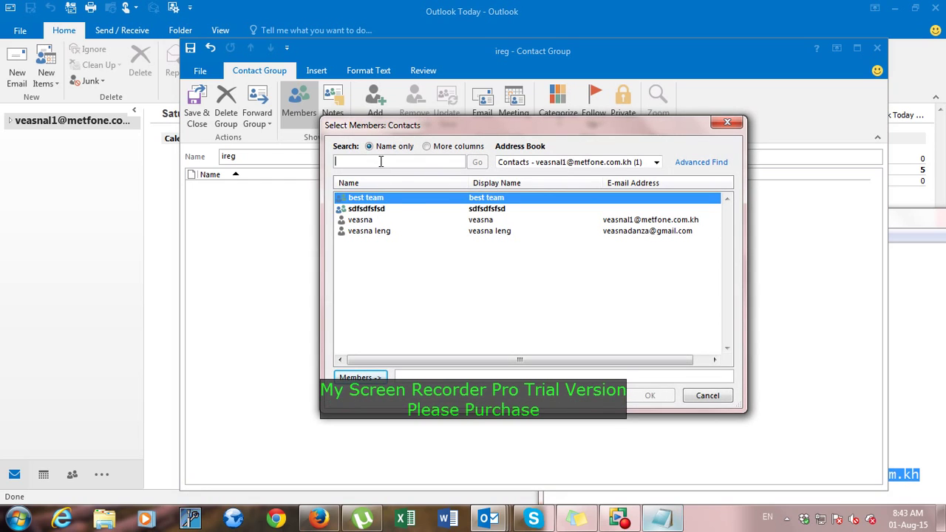
pyautogui.click(399, 232)
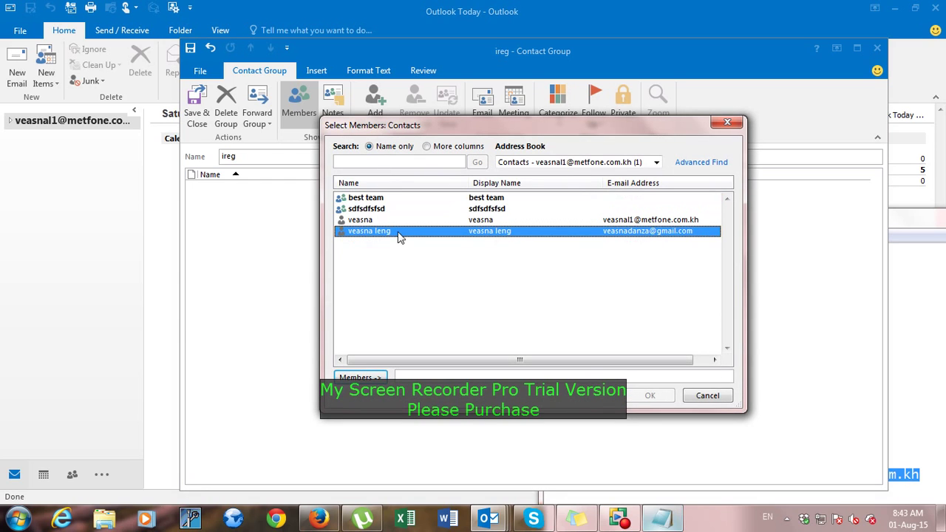
pyautogui.click(406, 220)
pyautogui.click(407, 232)
pyautogui.click(416, 221)
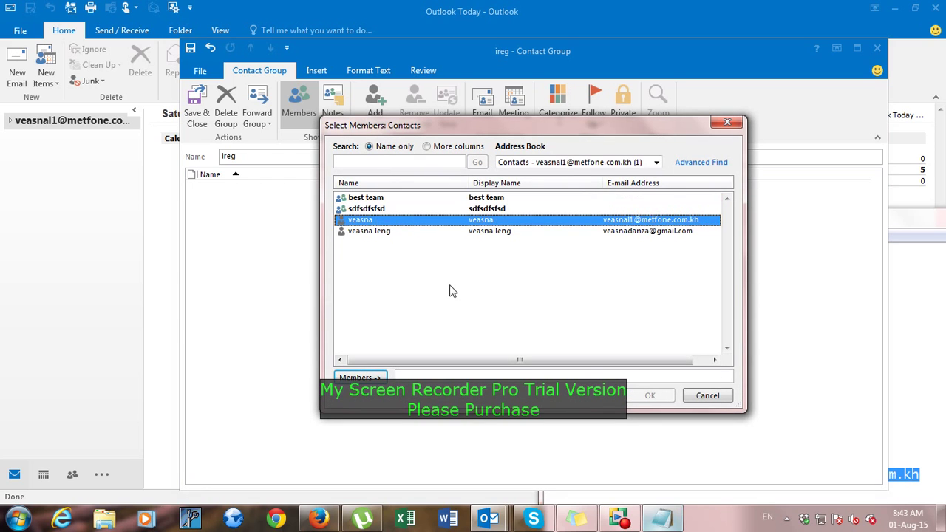
pyautogui.click(718, 122)
pyautogui.click(392, 114)
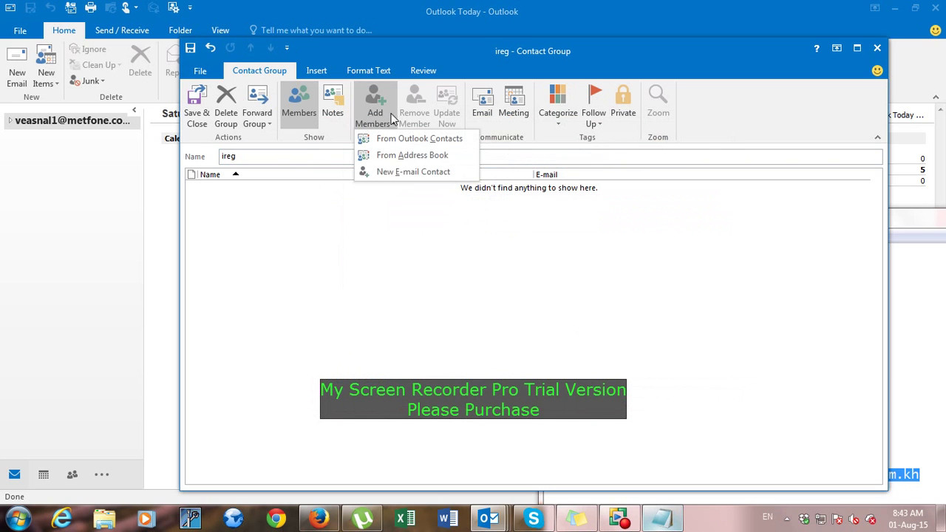
# Add the first member as a new e-mail contact with its name and address, updating the existing duplicate.
pyautogui.click(417, 174)
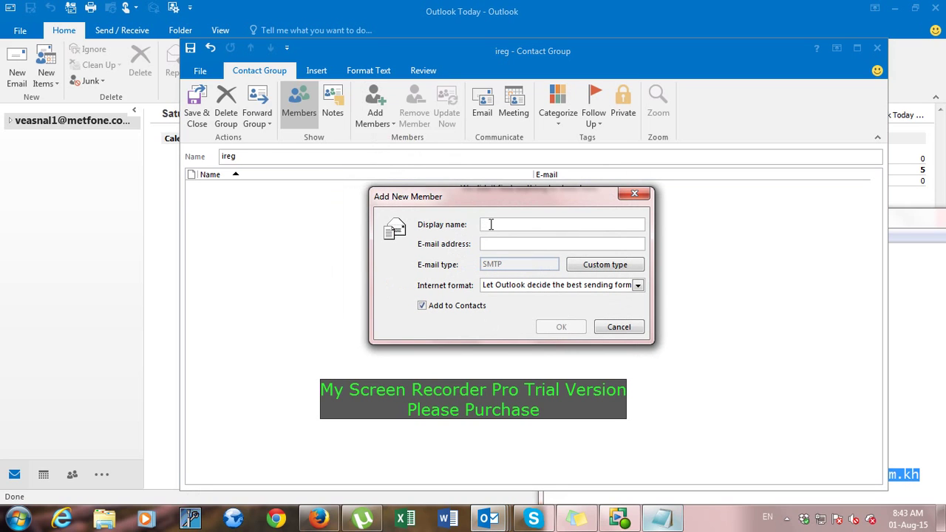
pyautogui.press('Tab')
pyautogui.write('leng')
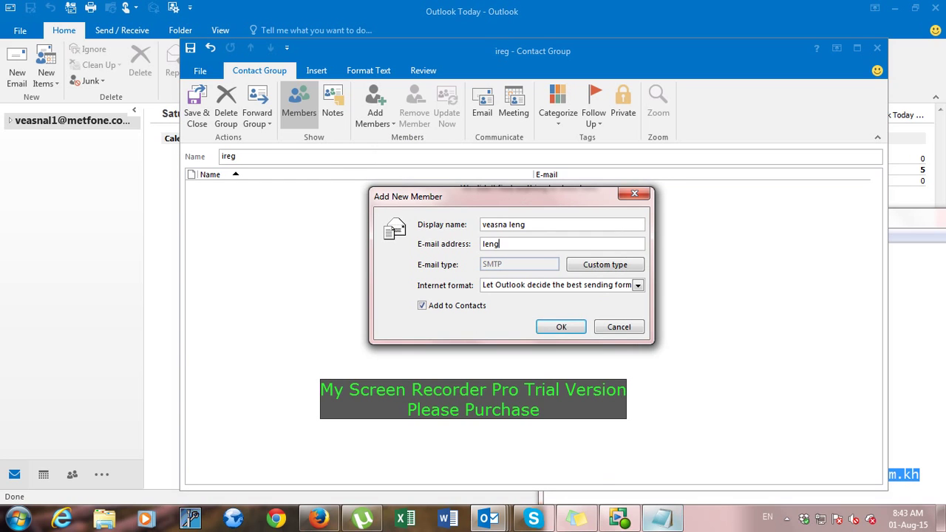
pyautogui.click(650, 521)
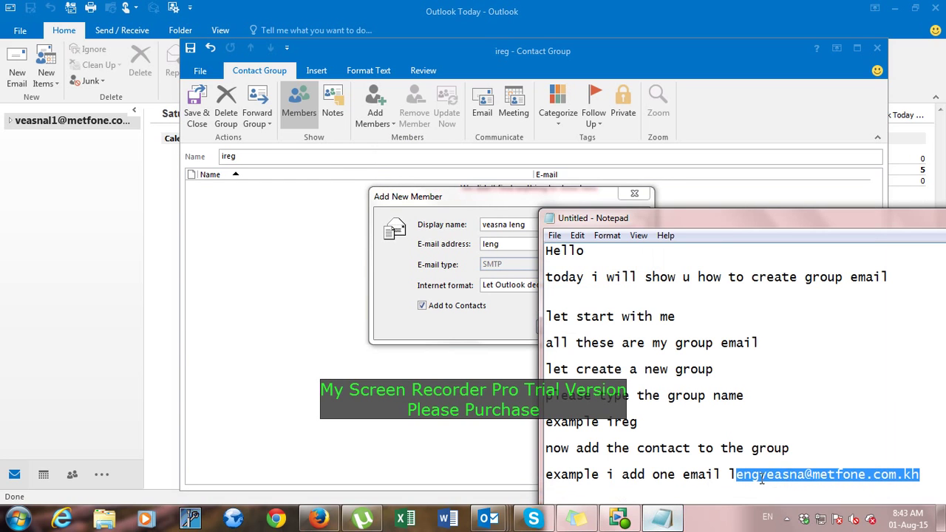
pyautogui.click(510, 246)
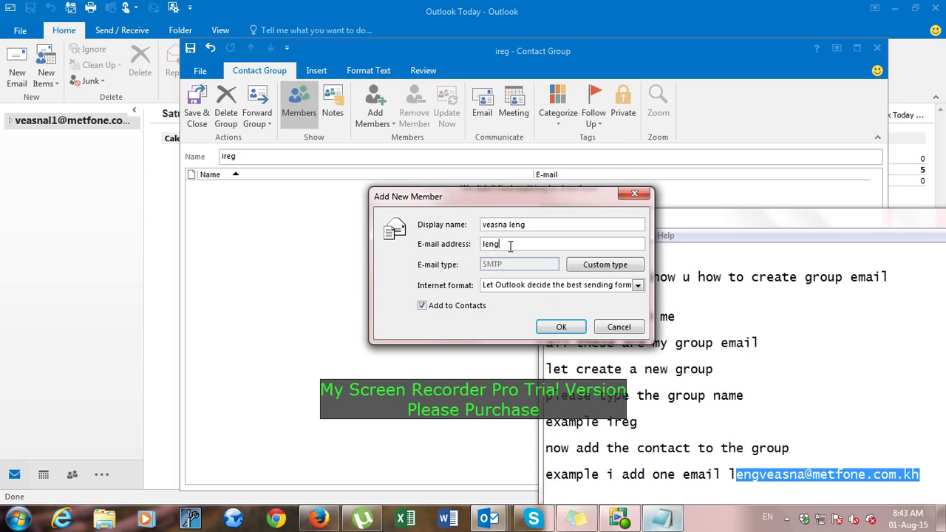
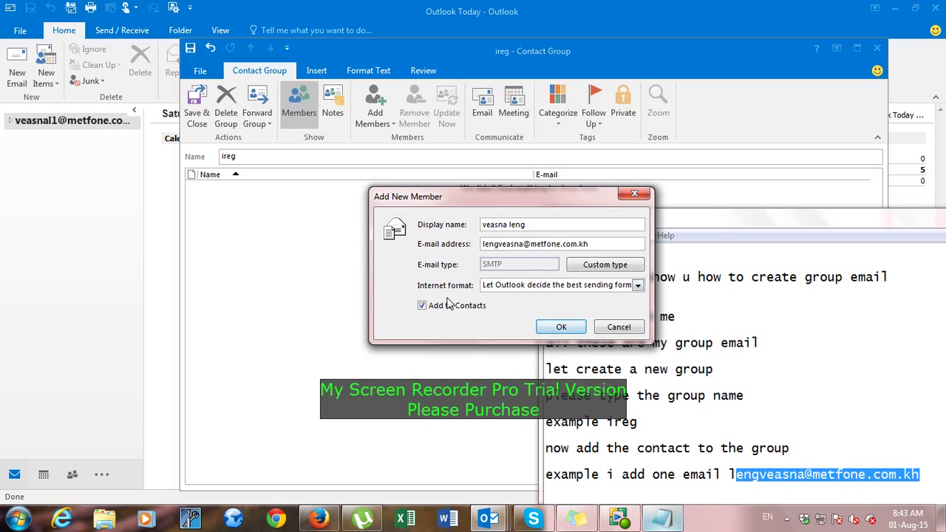
pyautogui.click(561, 326)
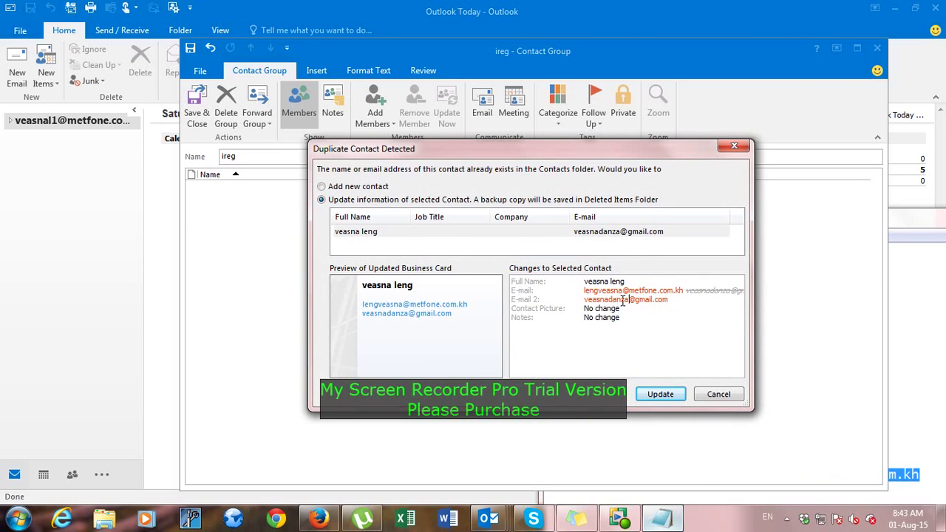
pyautogui.click(675, 396)
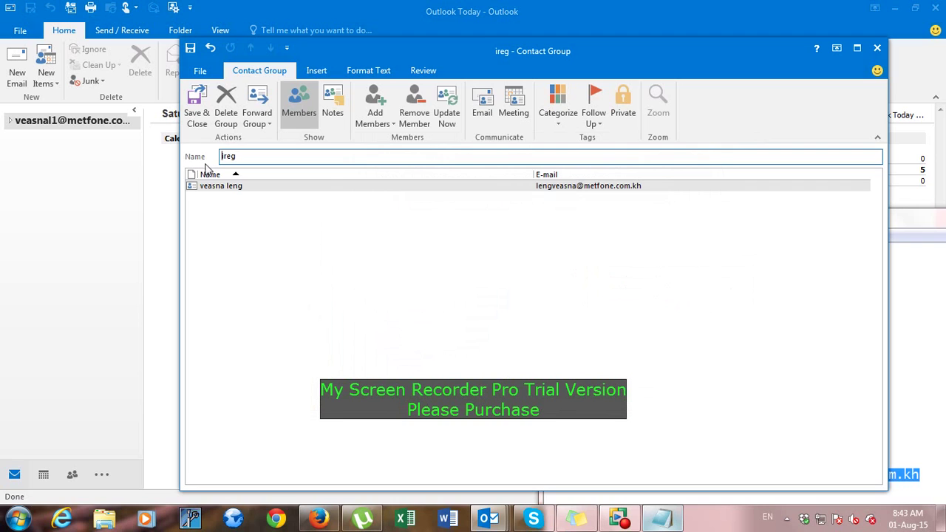
# Add a second member to ireg as a new e-mail contact with its display name and address.
pyautogui.click(222, 186)
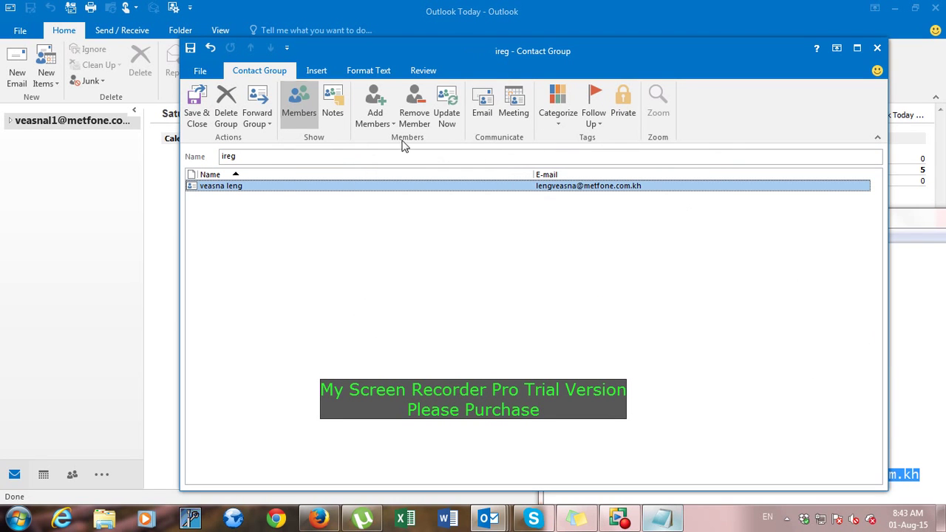
pyautogui.click(382, 130)
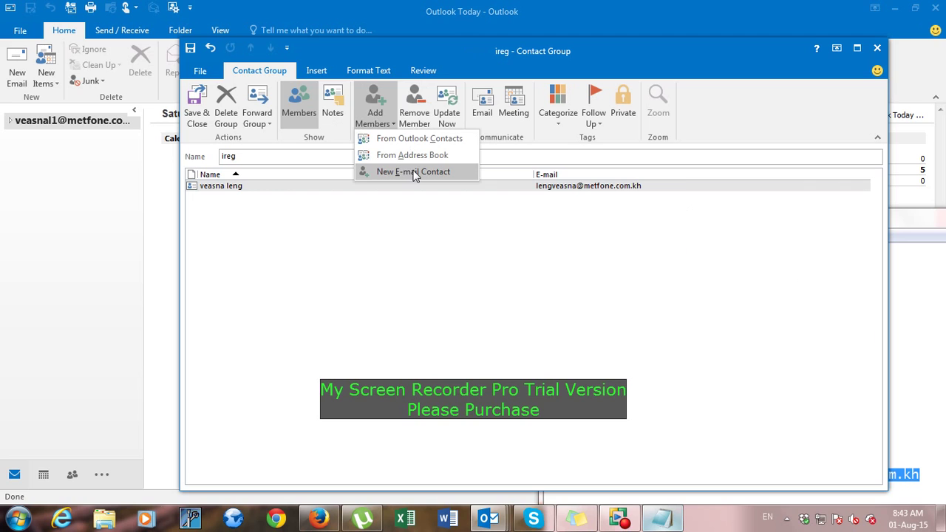
pyautogui.click(414, 174)
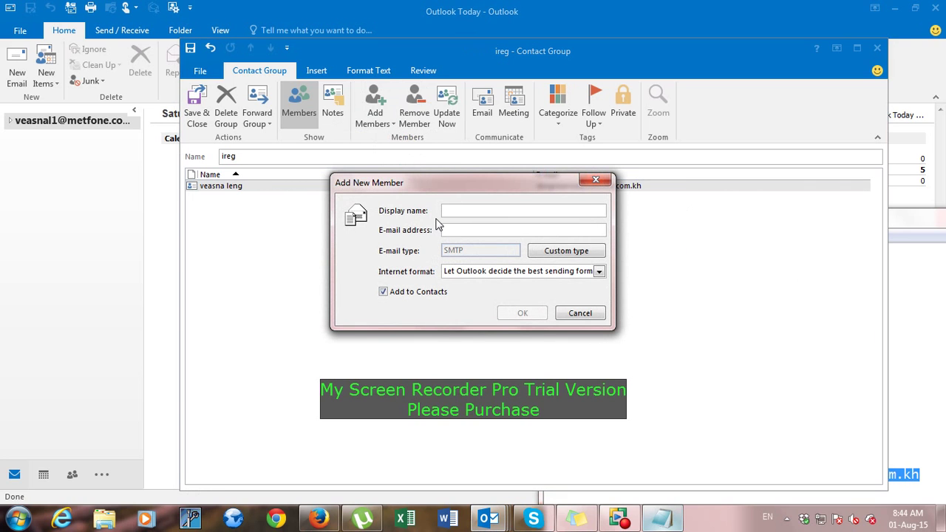
pyautogui.write('dara')
pyautogui.press('Tab')
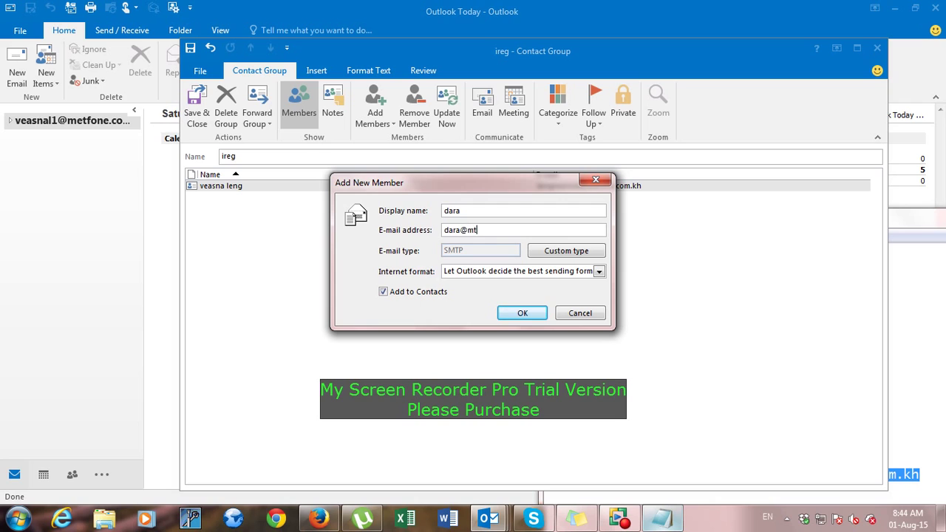
pyautogui.click(523, 312)
# Add a third member as another new e-mail contact with its display name and address.
pyautogui.click(392, 122)
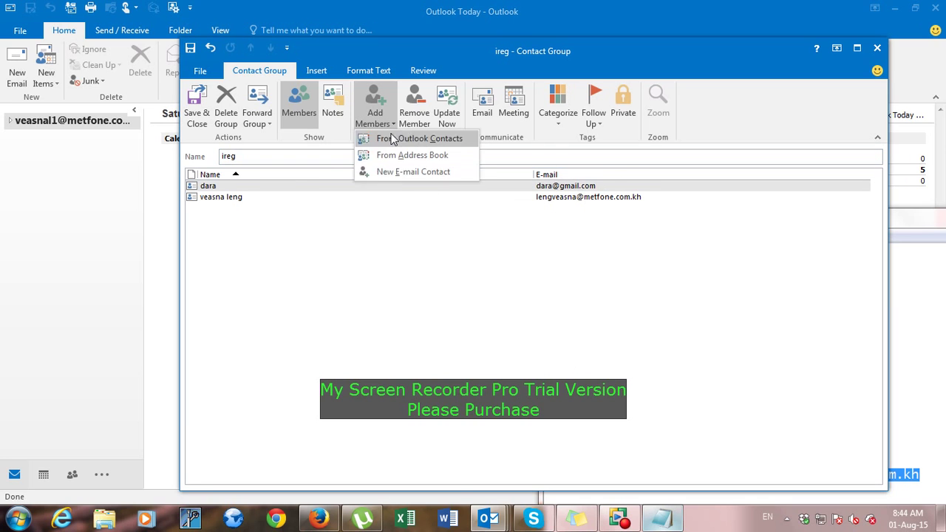
pyautogui.click(406, 171)
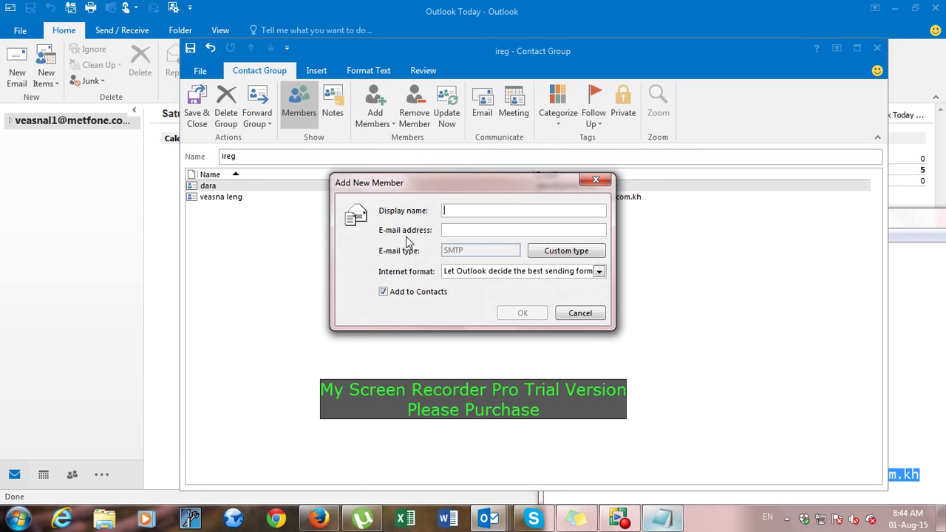
pyautogui.write('daro')
pyautogui.press('Tab')
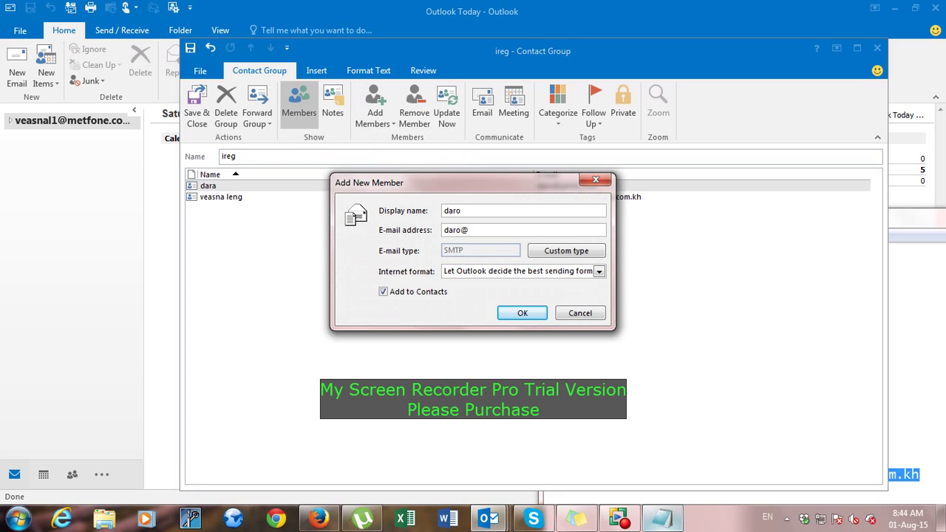
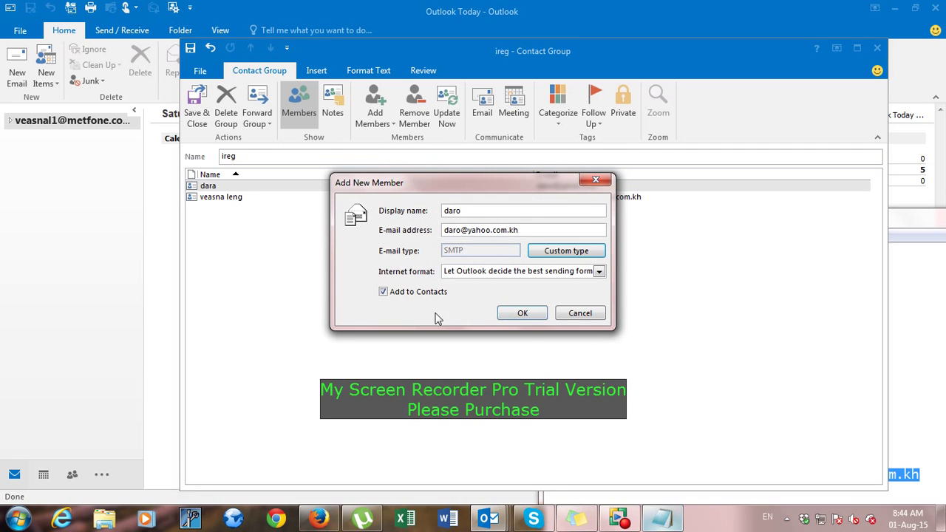
pyautogui.click(521, 313)
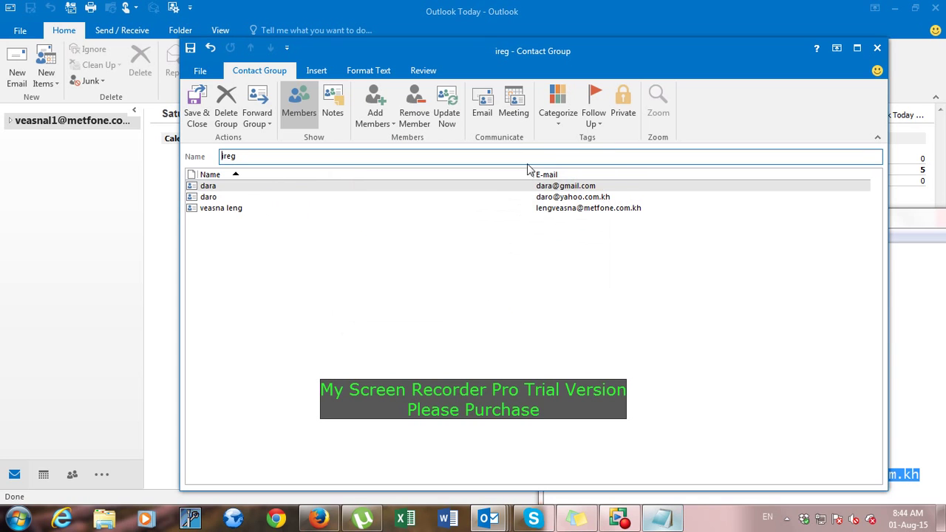
# Add the line 'after already add click save and close' to the notes, then return to the ireg group.
pyautogui.moveTo(553, 42); pyautogui.dragTo(506, 4)
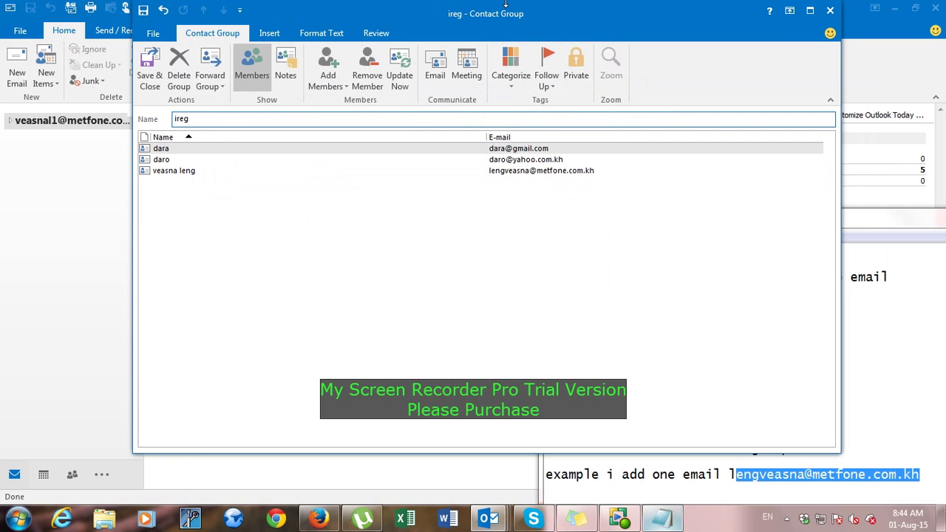
pyautogui.moveTo(582, 31); pyautogui.dragTo(613, 93)
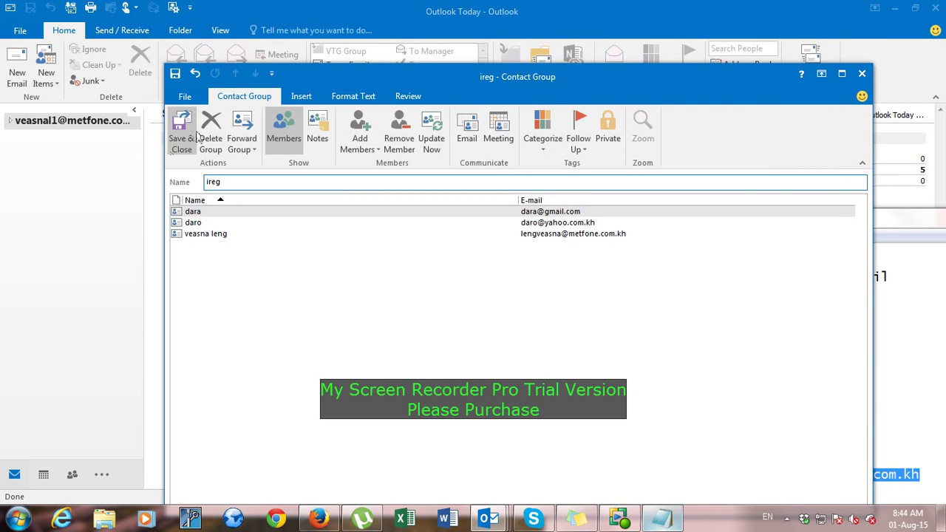
pyautogui.click(937, 479)
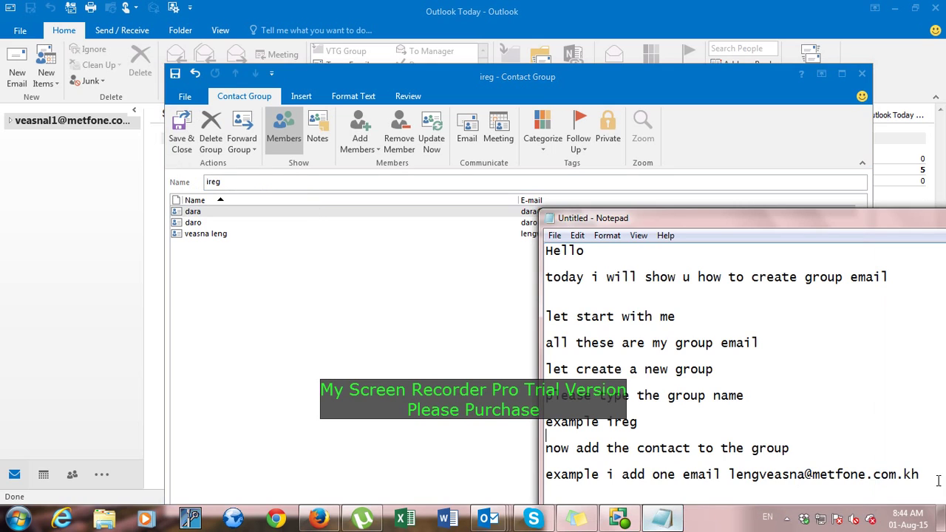
pyautogui.press('Return')
pyautogui.write('after')
pyautogui.moveTo(805, 214); pyautogui.dragTo(785, 161)
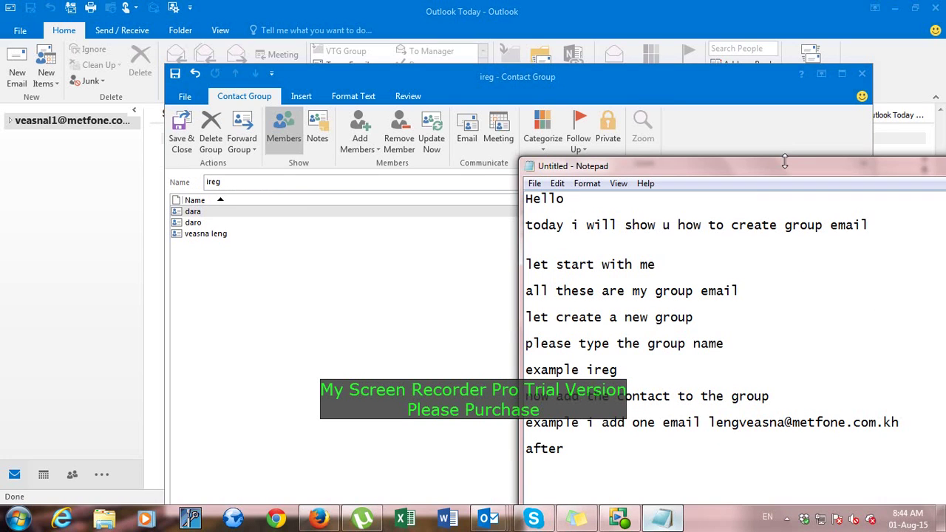
pyautogui.write('c')
pyautogui.write('alreadyd')
pyautogui.write(' ad')
pyautogui.write('d ')
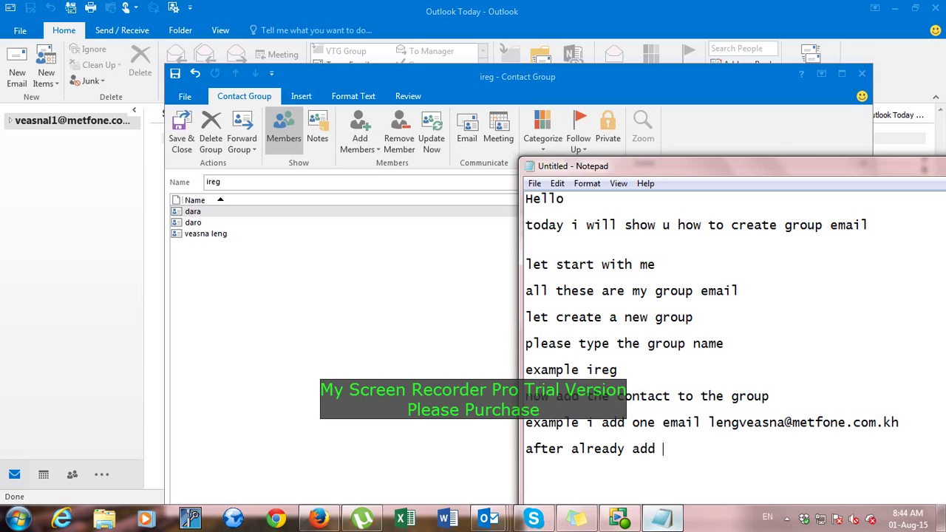
pyautogui.write('click save and clo')
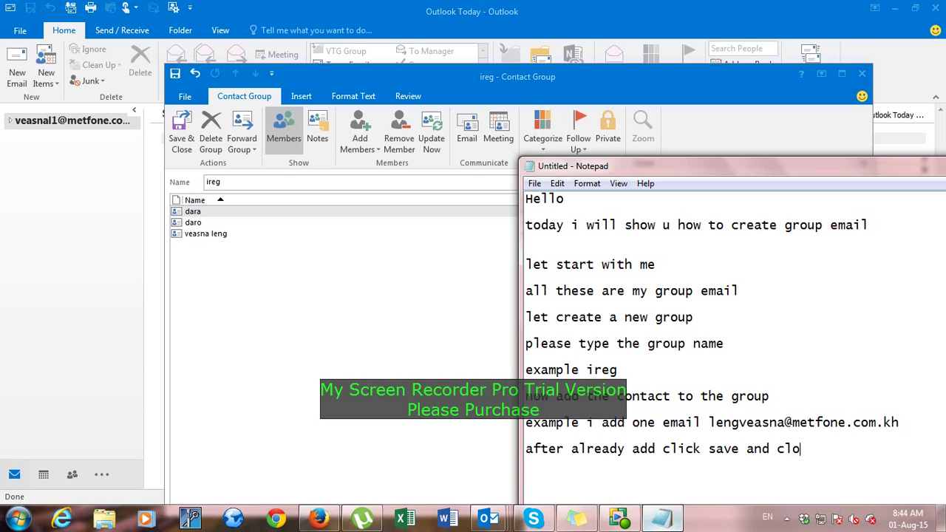
pyautogui.write('se')
pyautogui.moveTo(807, 441); pyautogui.dragTo(696, 321)
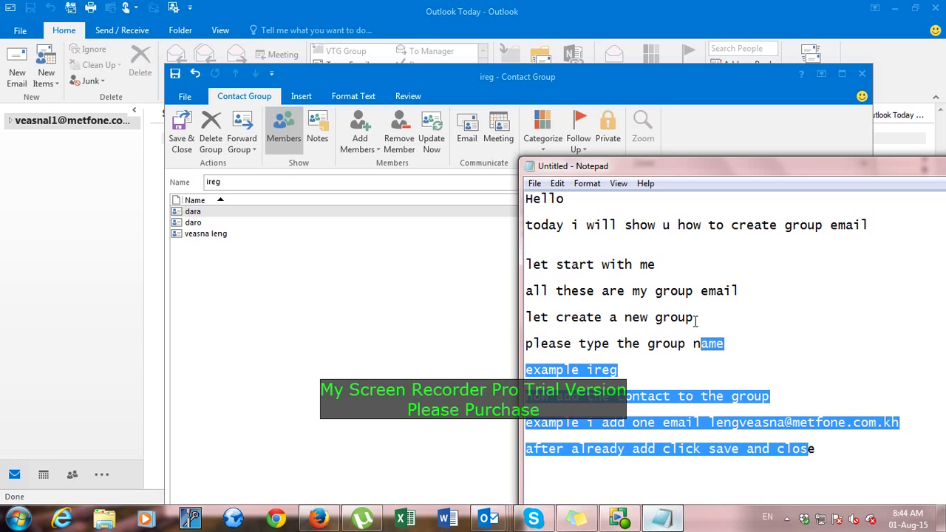
pyautogui.click(793, 453)
pyautogui.moveTo(827, 447); pyautogui.dragTo(525, 448)
pyautogui.click(649, 472)
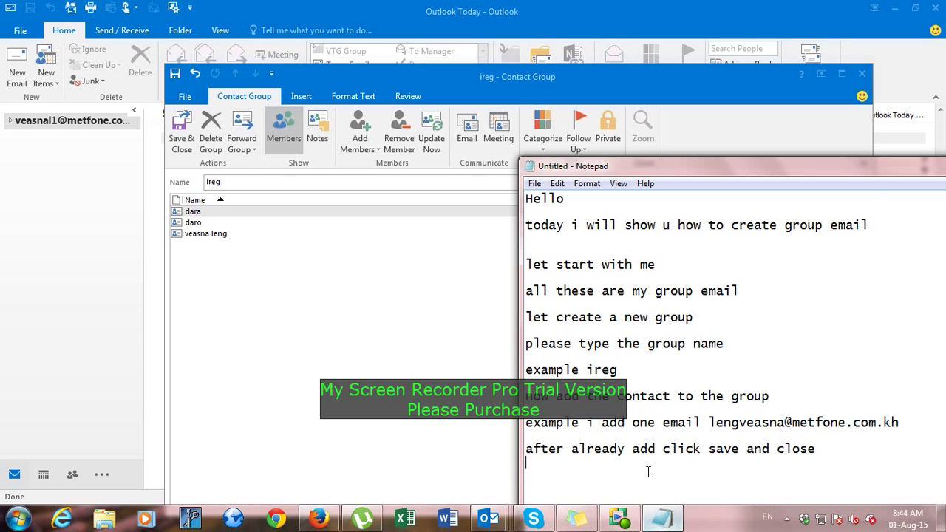
pyautogui.click(278, 287)
# Save and close the ireg group and select it in the Address Book list.
pyautogui.click(181, 140)
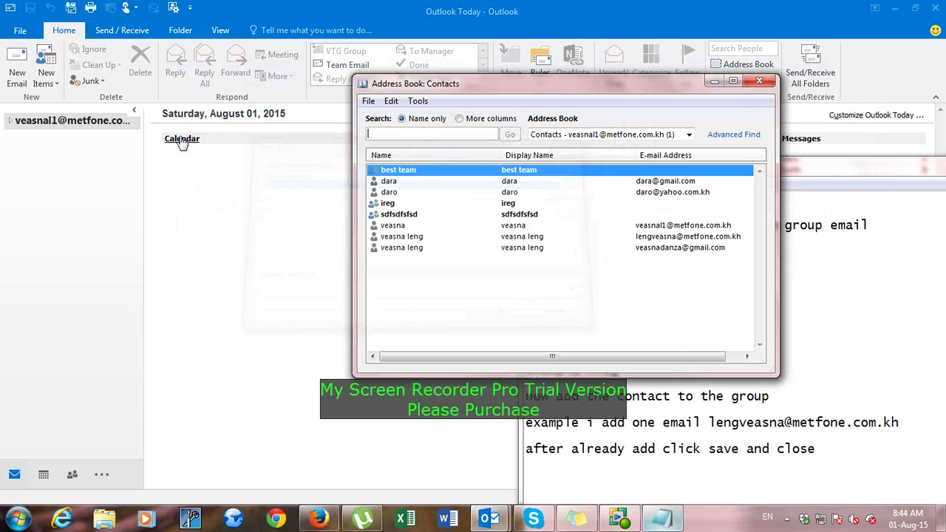
pyautogui.click(426, 217)
pyautogui.click(427, 208)
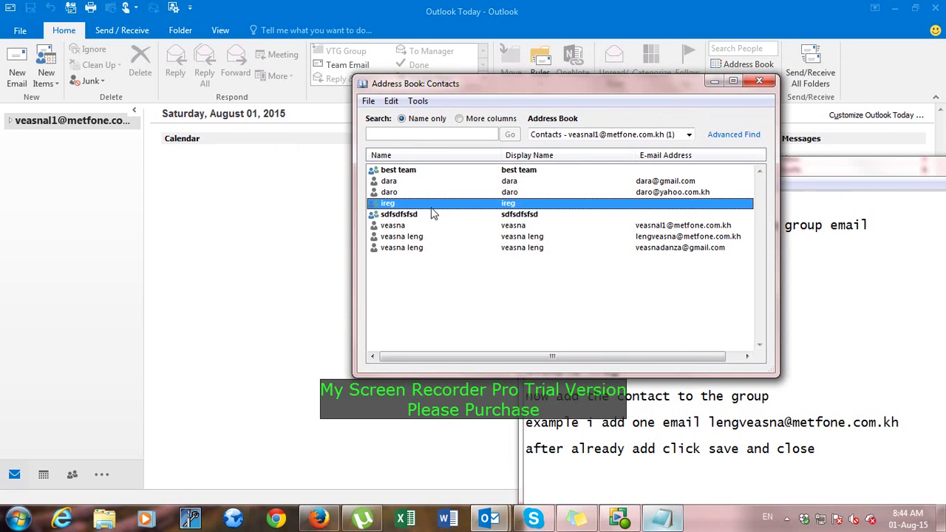
# Note 'you will see the group mail u create is ireg' and open ireg to view its members.
pyautogui.click(674, 494)
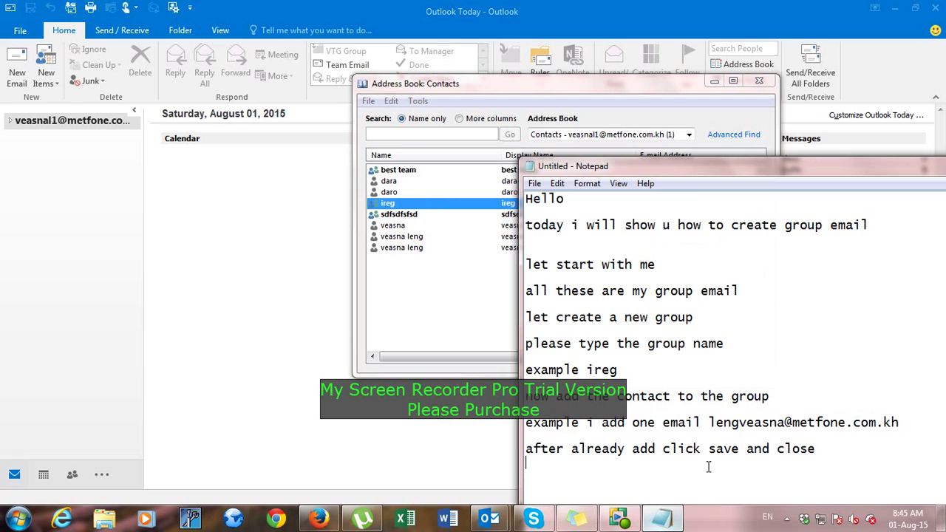
pyautogui.write('you wil')
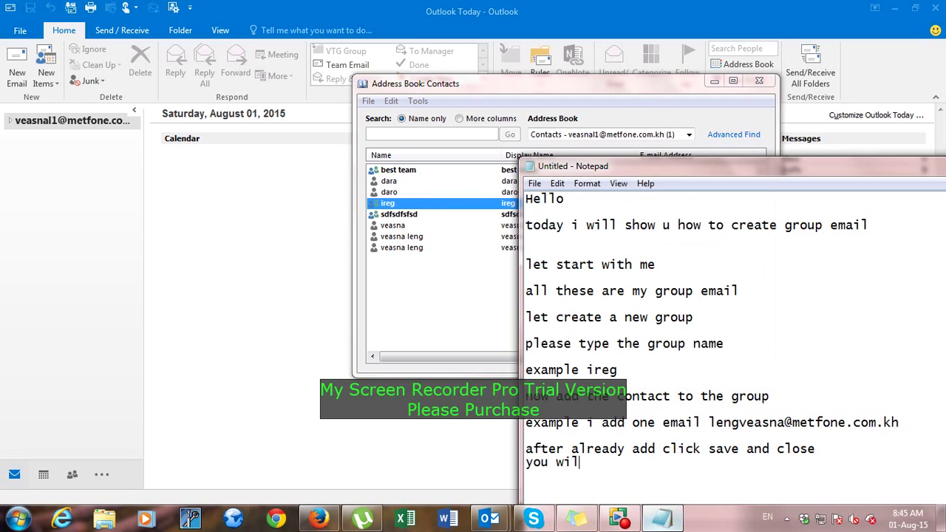
pyautogui.write('l see the group mail')
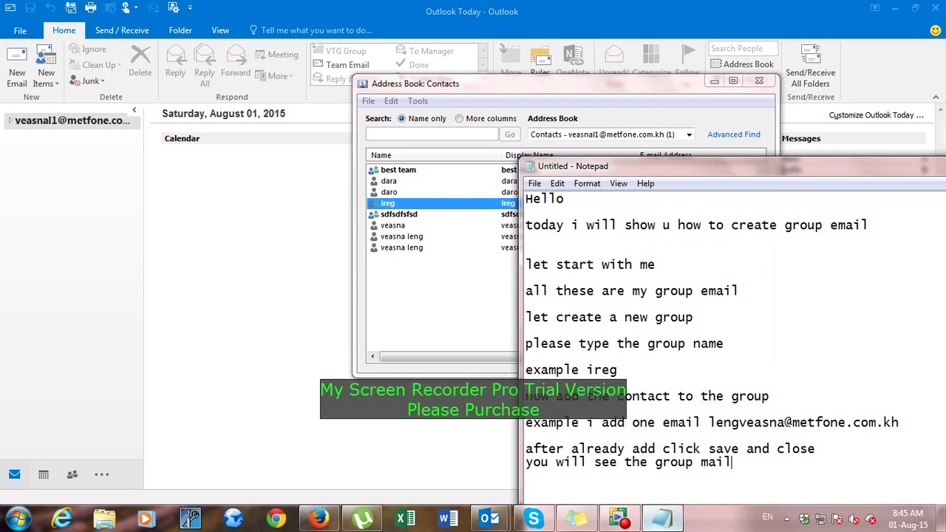
pyautogui.write(' u create i')
pyautogui.press('BackSpace')
pyautogui.press('BackSpace')
pyautogui.write('e ie s ireg')
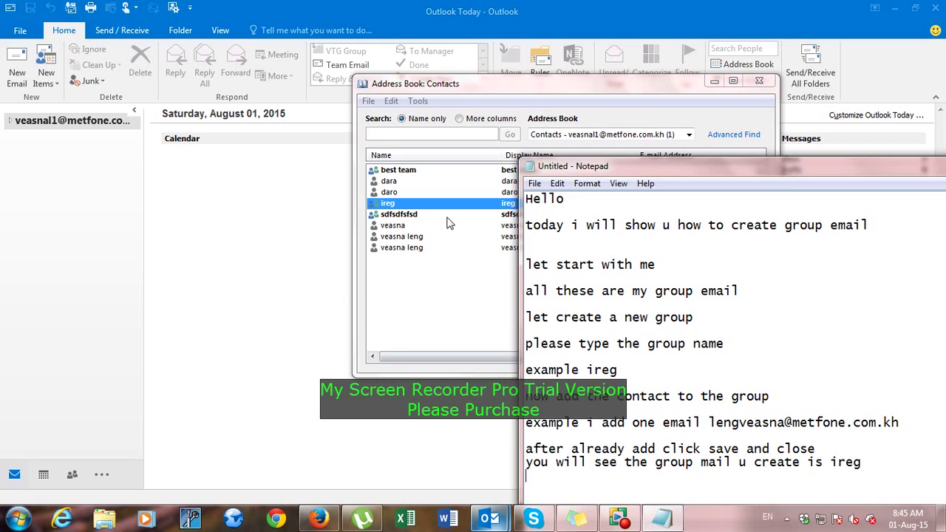
pyautogui.click(411, 285)
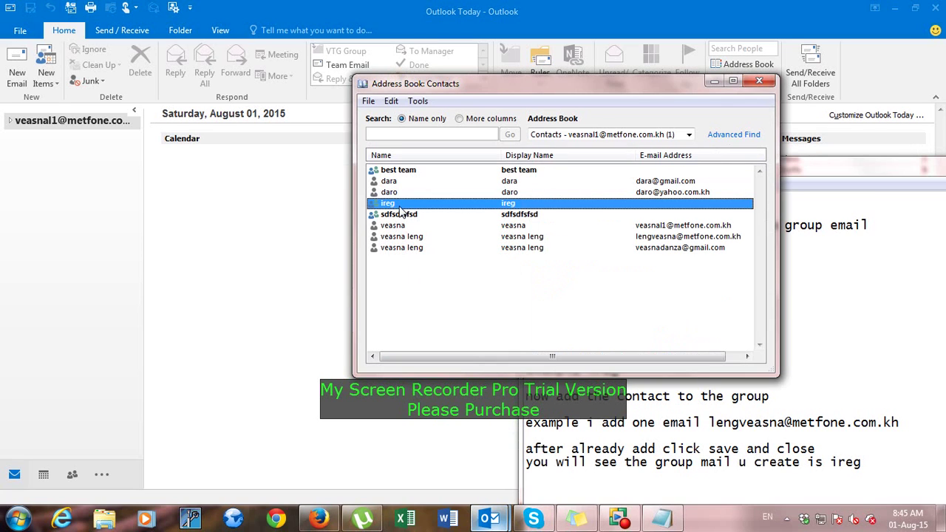
pyautogui.doubleClick(399, 206)
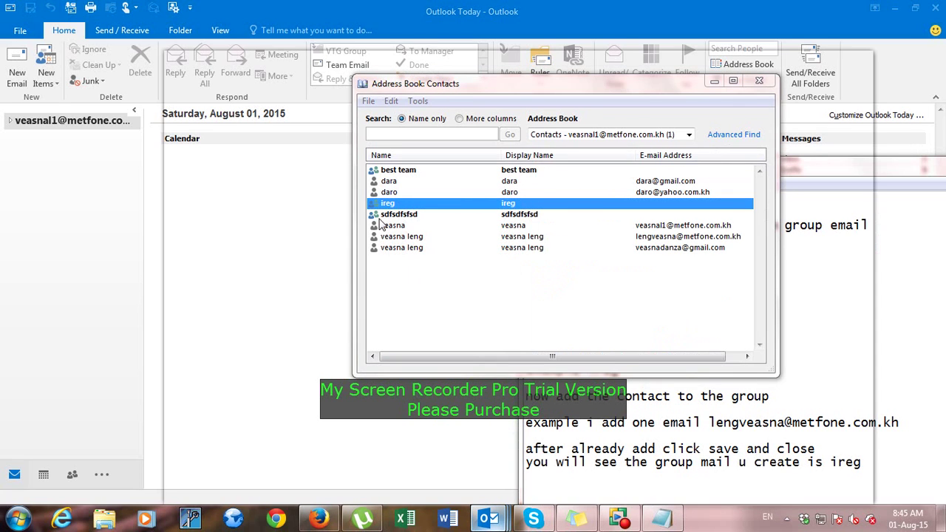